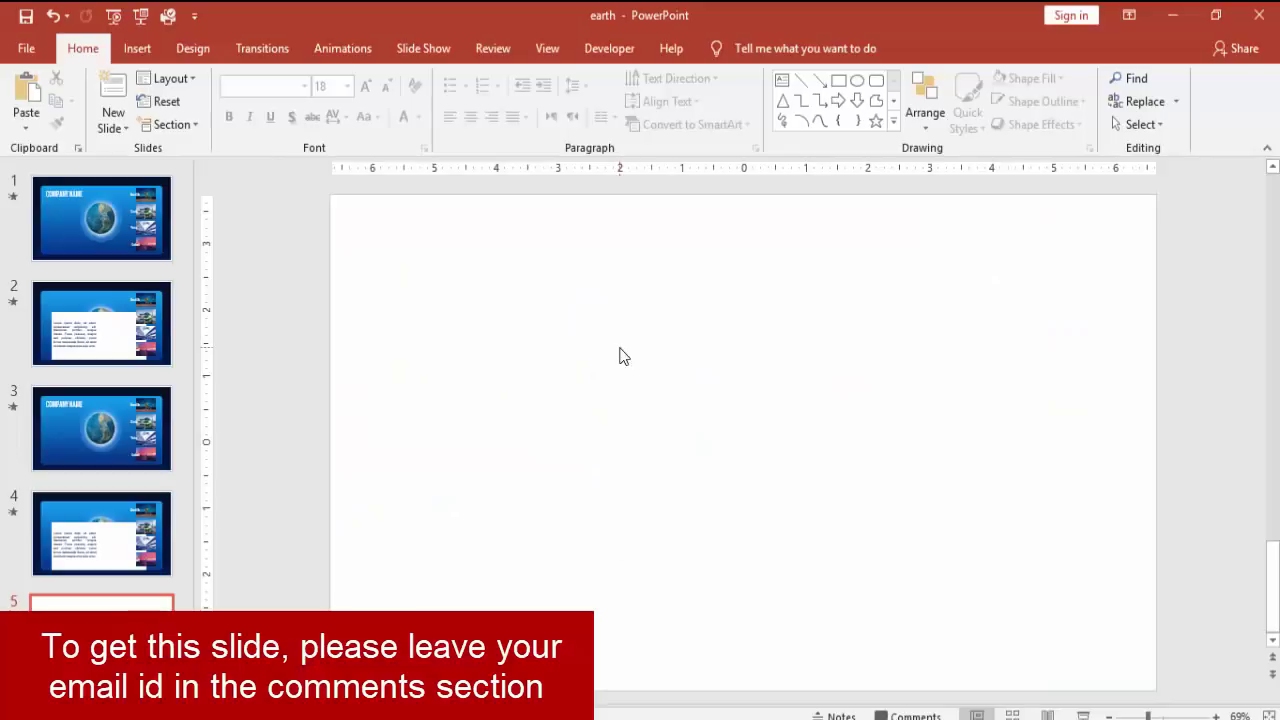
Step: Give slide 5 a dark navy linear gradient background at a 90° angle
{"action": "right_click", "coordinate": [620, 357]}
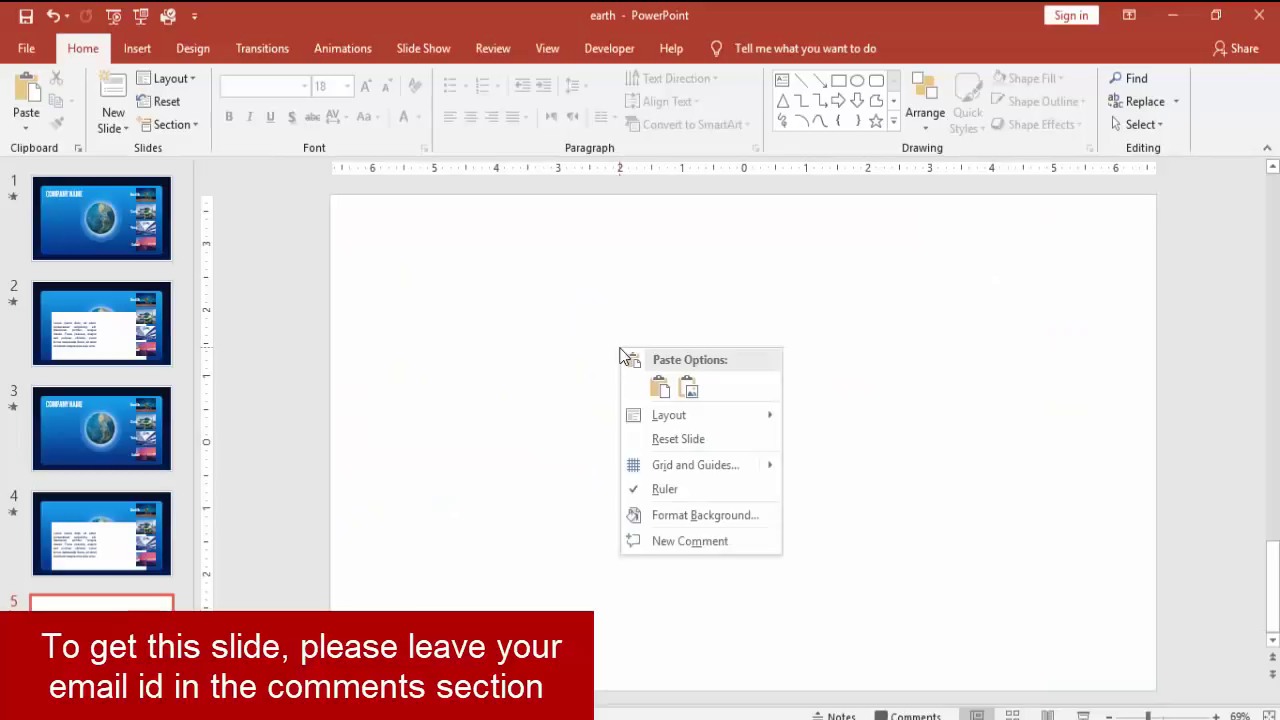
{"action": "left_click", "coordinate": [719, 512]}
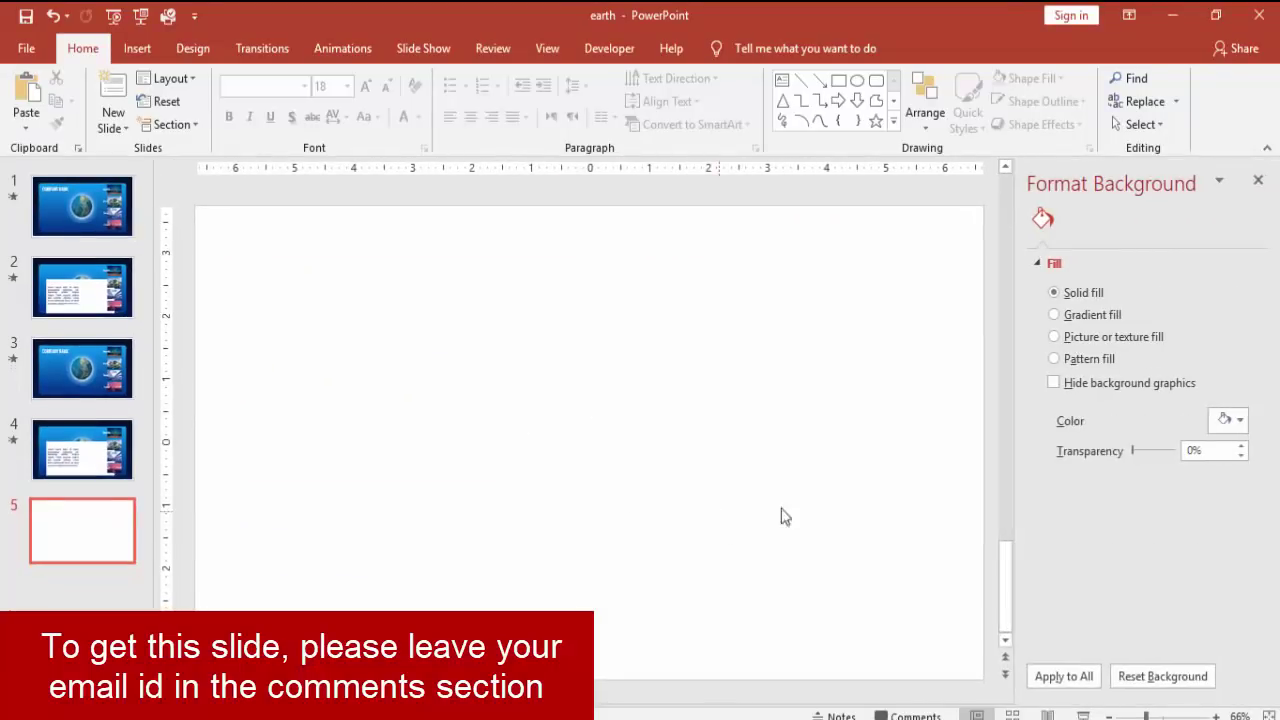
{"action": "left_click", "coordinate": [1090, 315]}
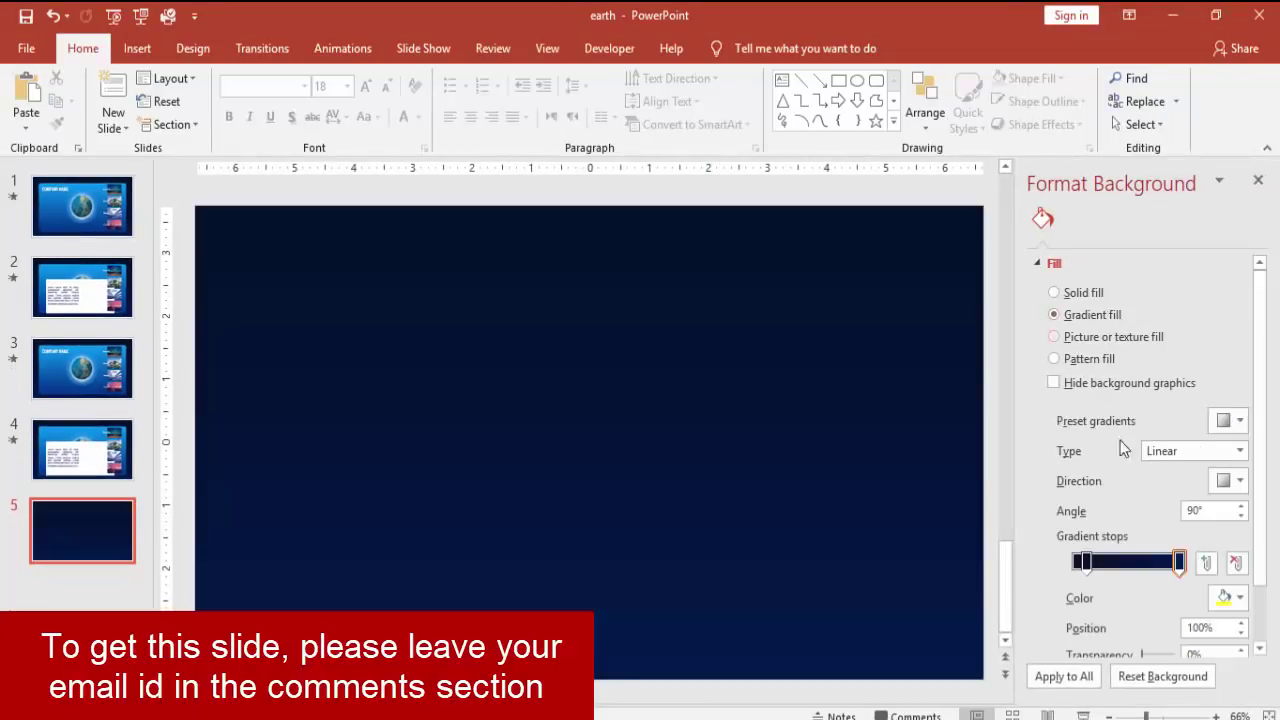
{"action": "scroll", "coordinate": [1255, 600], "scroll_direction": "down", "scroll_amount": 2}
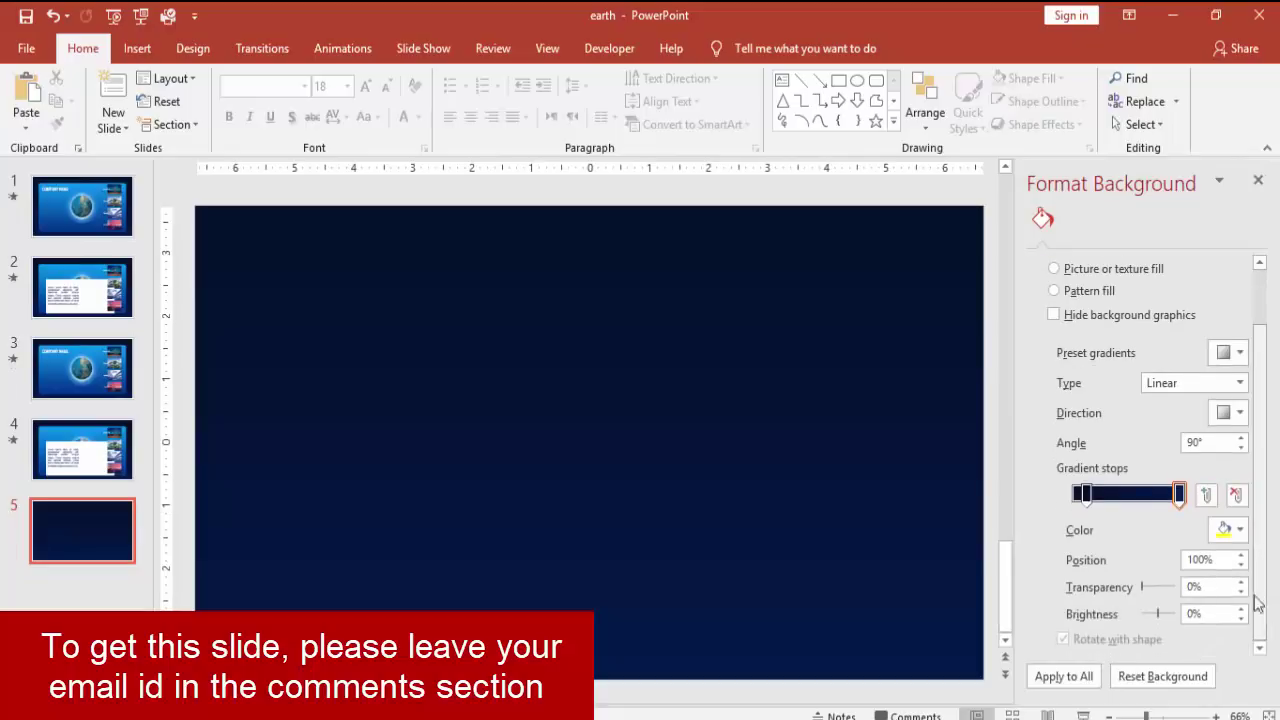
{"action": "left_click", "coordinate": [1240, 531]}
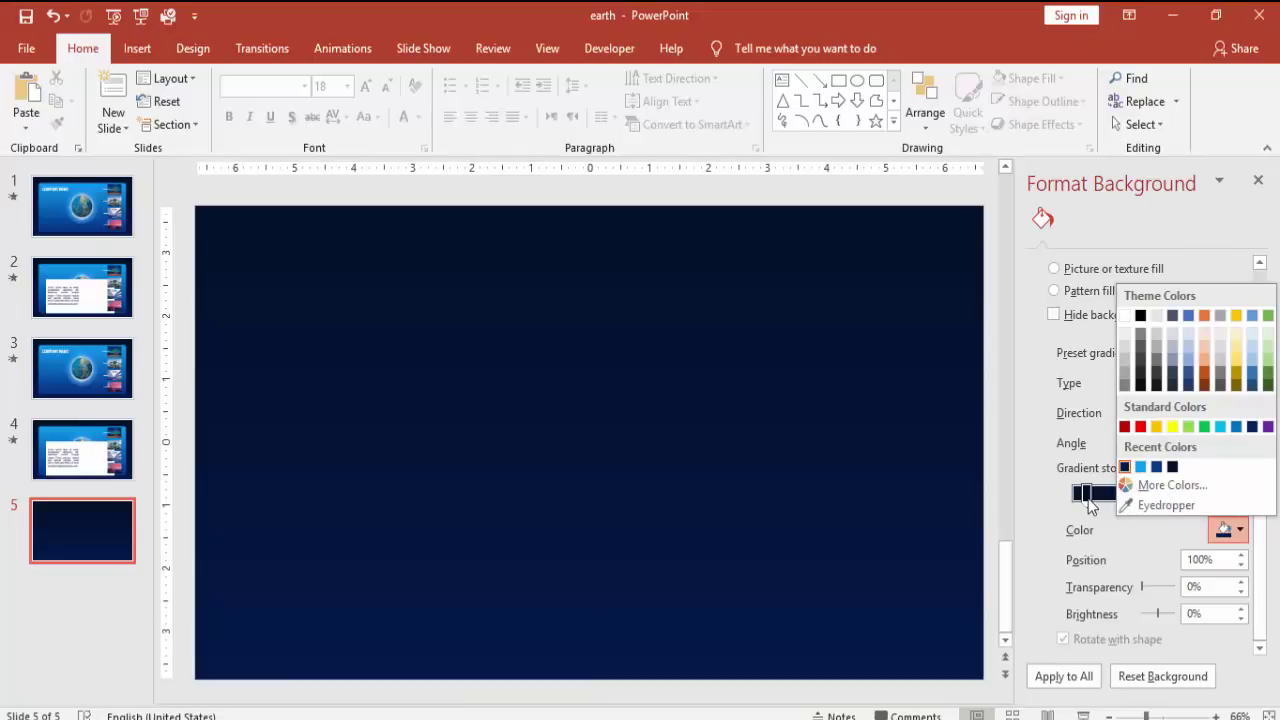
{"action": "left_click", "coordinate": [1088, 497]}
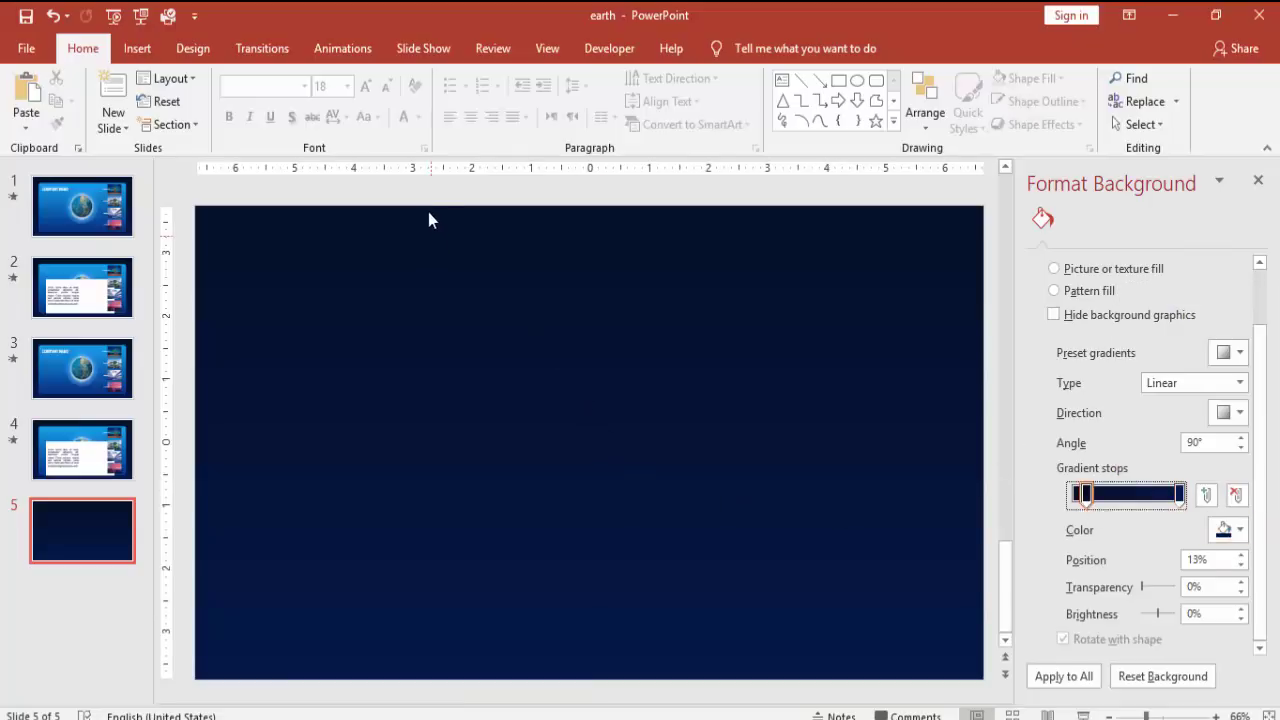
{"action": "left_click", "coordinate": [1257, 180]}
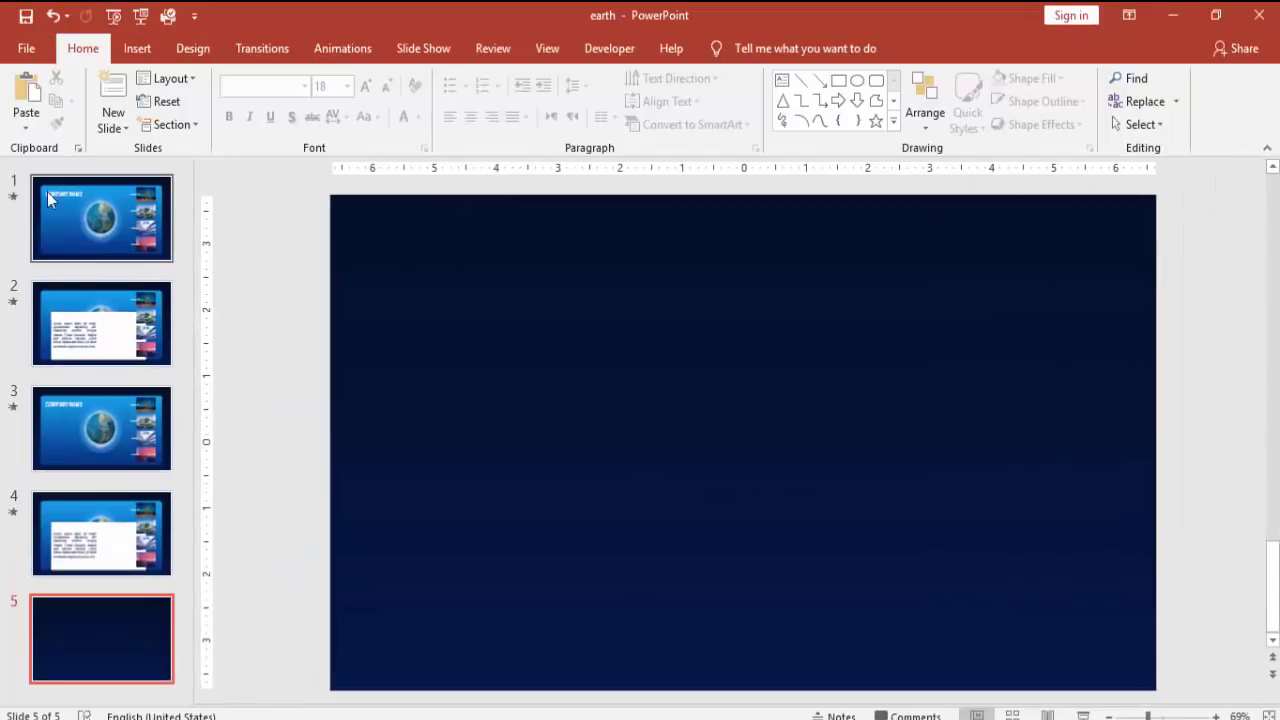
Step: Insert a rounded rectangle sized 6.2" high by 11.7" wide
{"action": "left_click", "coordinate": [136, 49]}
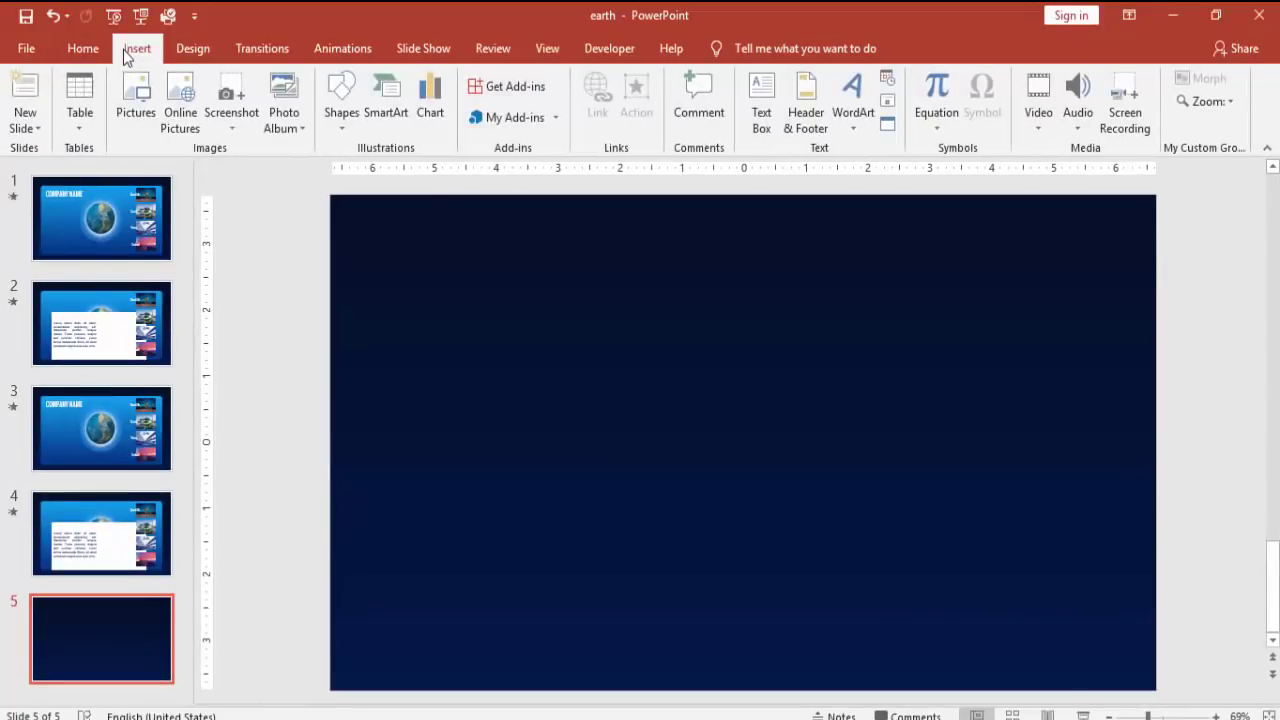
{"action": "left_click", "coordinate": [343, 122]}
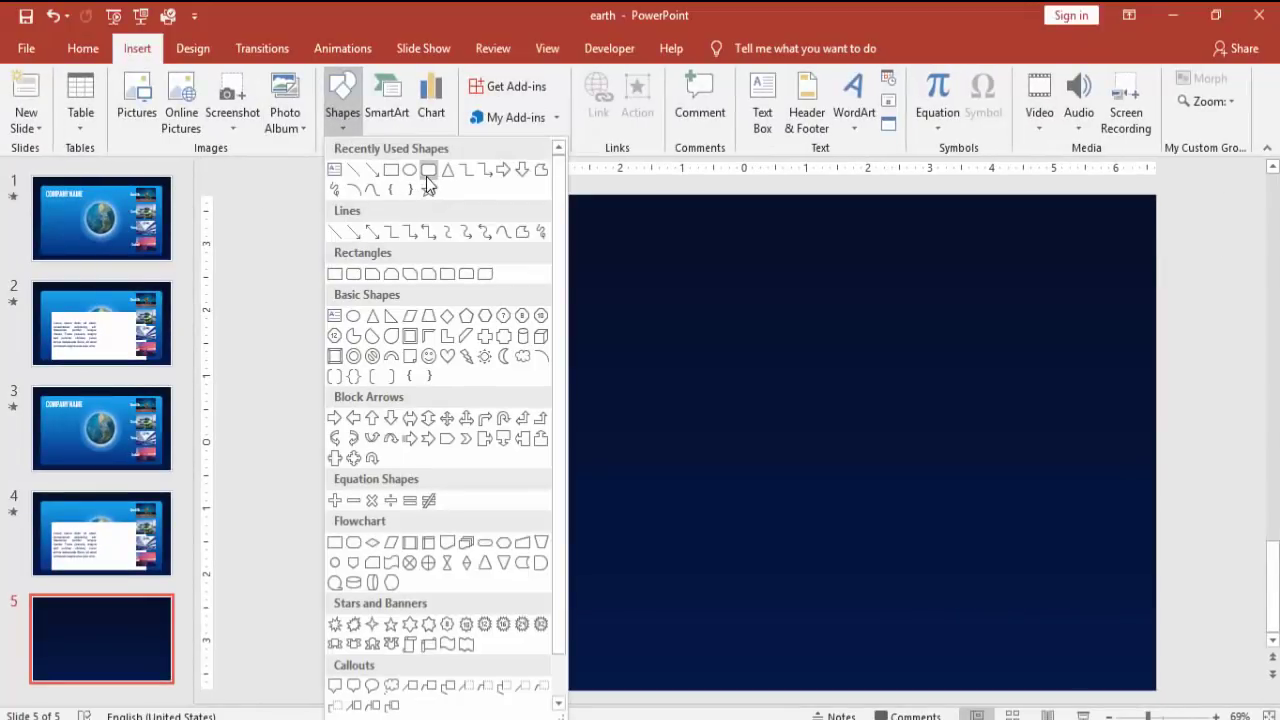
{"action": "left_click", "coordinate": [355, 277]}
{"action": "left_click", "coordinate": [682, 383]}
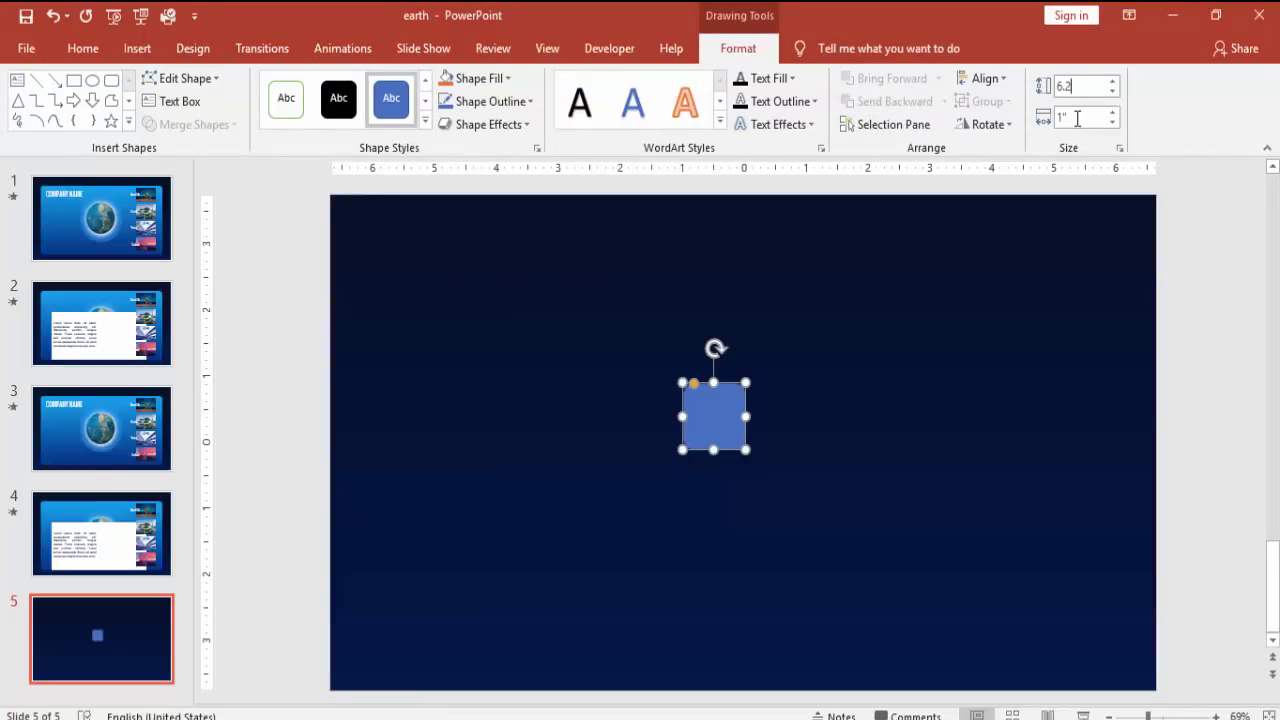
{"action": "key", "text": "Tab"}
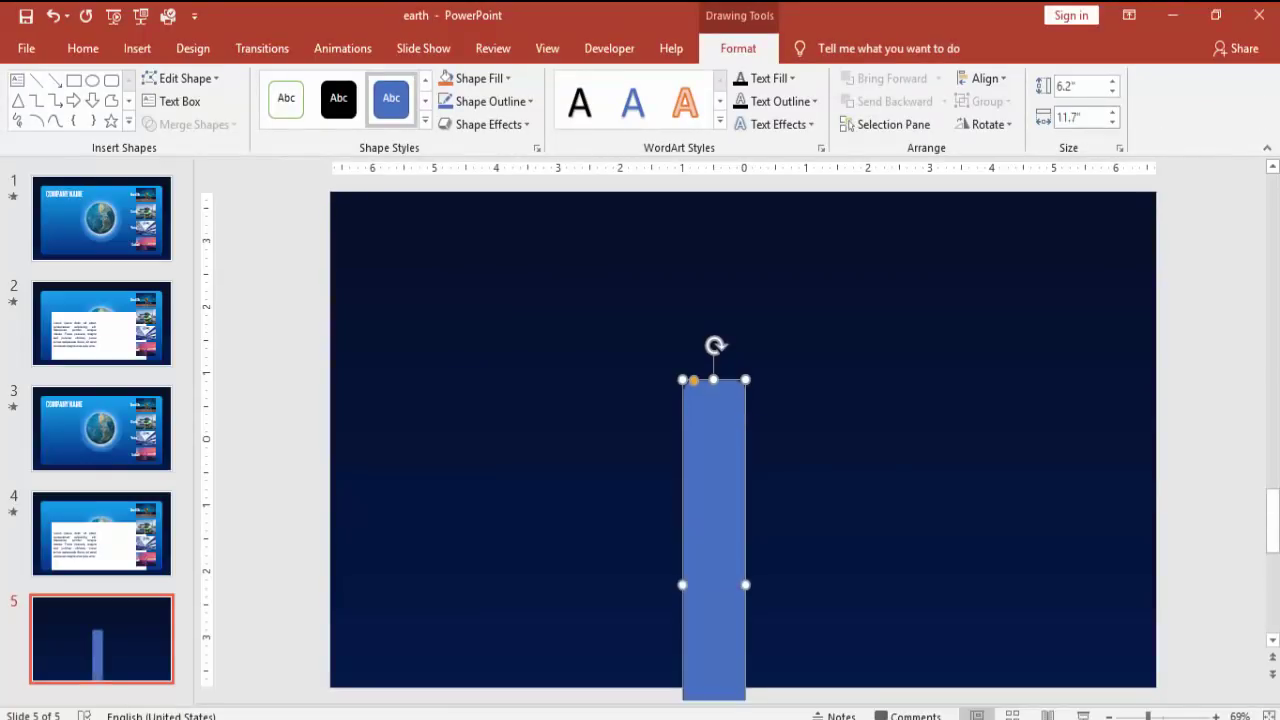
{"action": "type", "text": "11.7"}
{"action": "key", "text": "Return"}
Step: Centre the panel on the slide and make its corners only slightly rounded
{"action": "left_click_drag", "start_coordinate": [987, 320], "coordinate": [683, 257]}
{"action": "left_click_drag", "start_coordinate": [637, 335], "coordinate": [669, 329]}
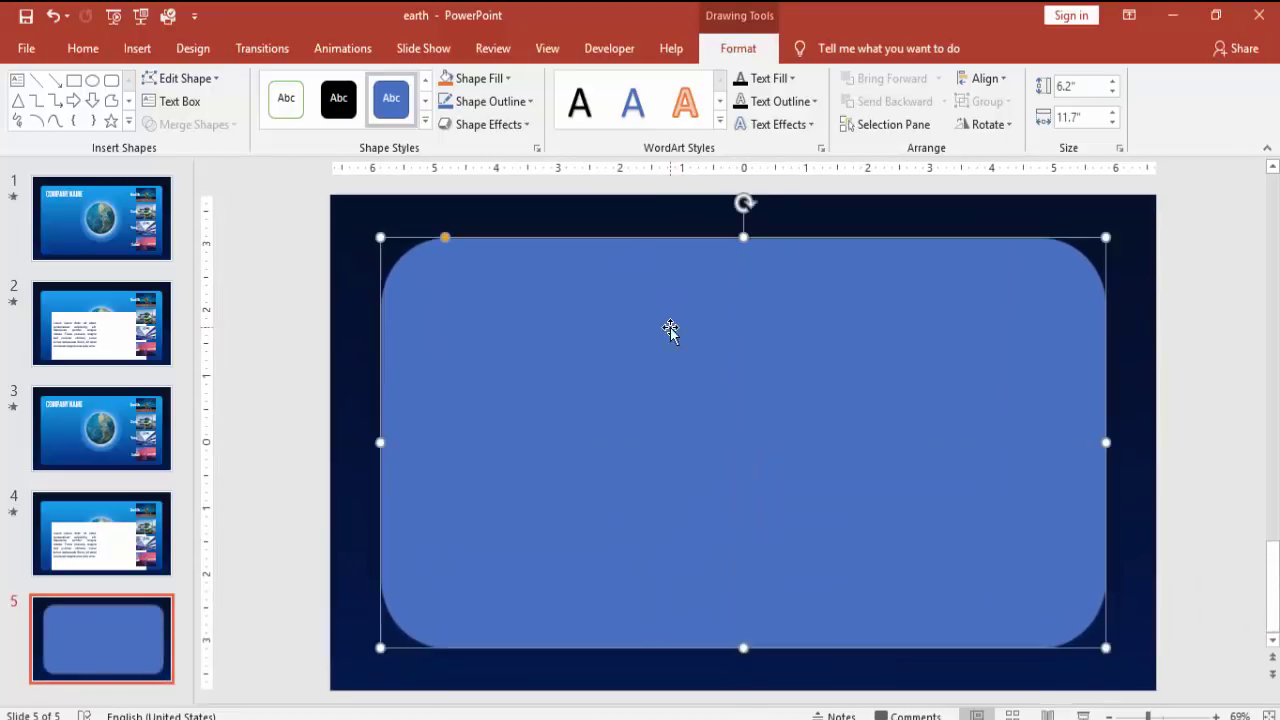
{"action": "left_click_drag", "start_coordinate": [435, 243], "coordinate": [390, 243]}
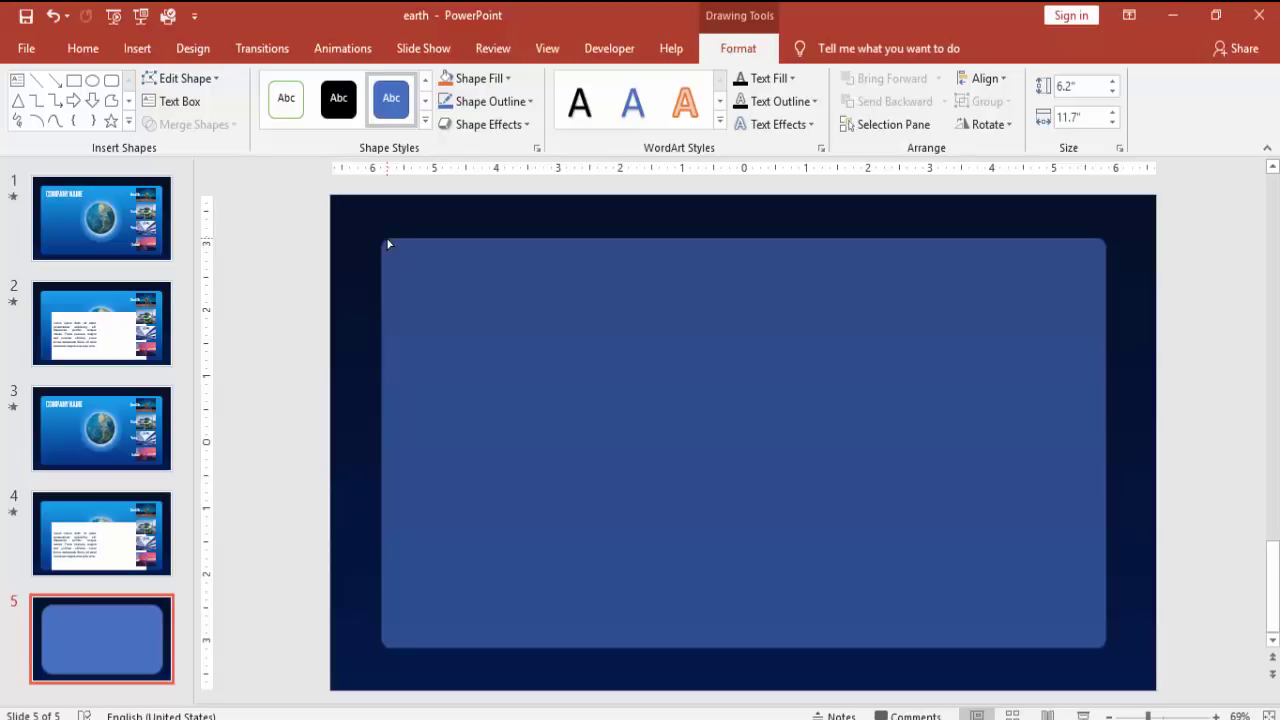
{"action": "left_click_drag", "start_coordinate": [388, 243], "coordinate": [390, 243]}
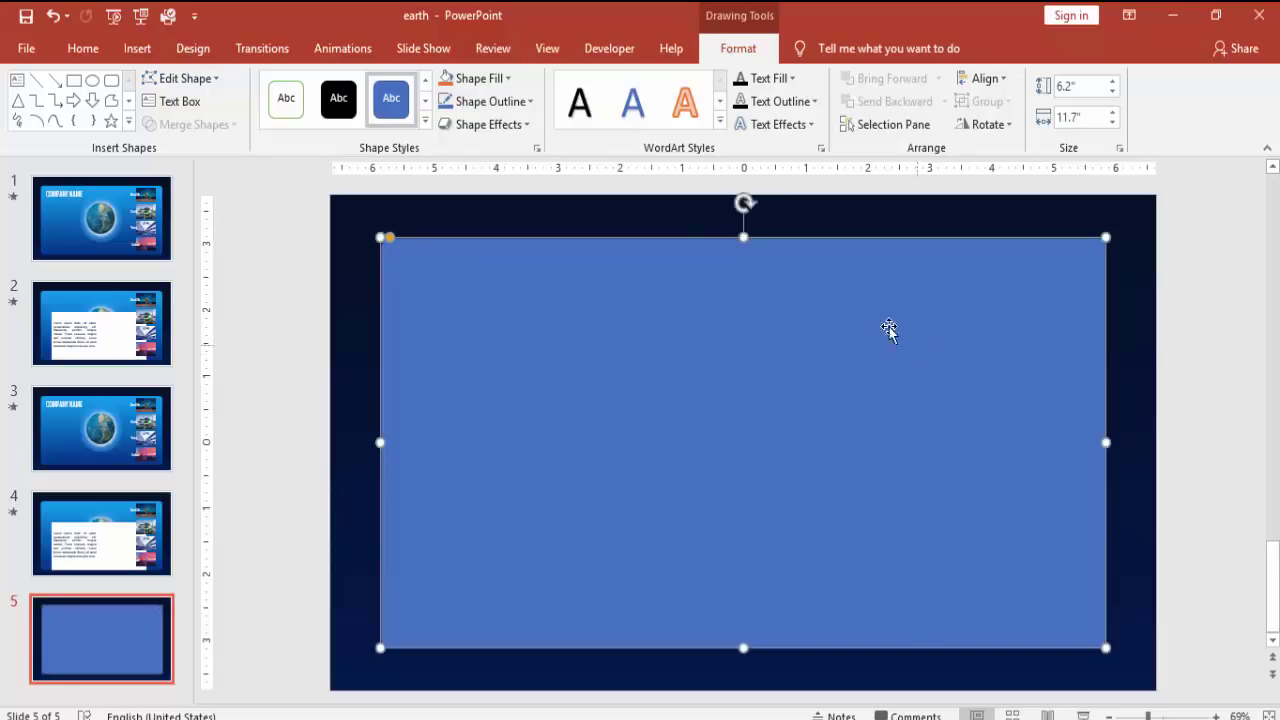
{"action": "left_click", "coordinate": [508, 102]}
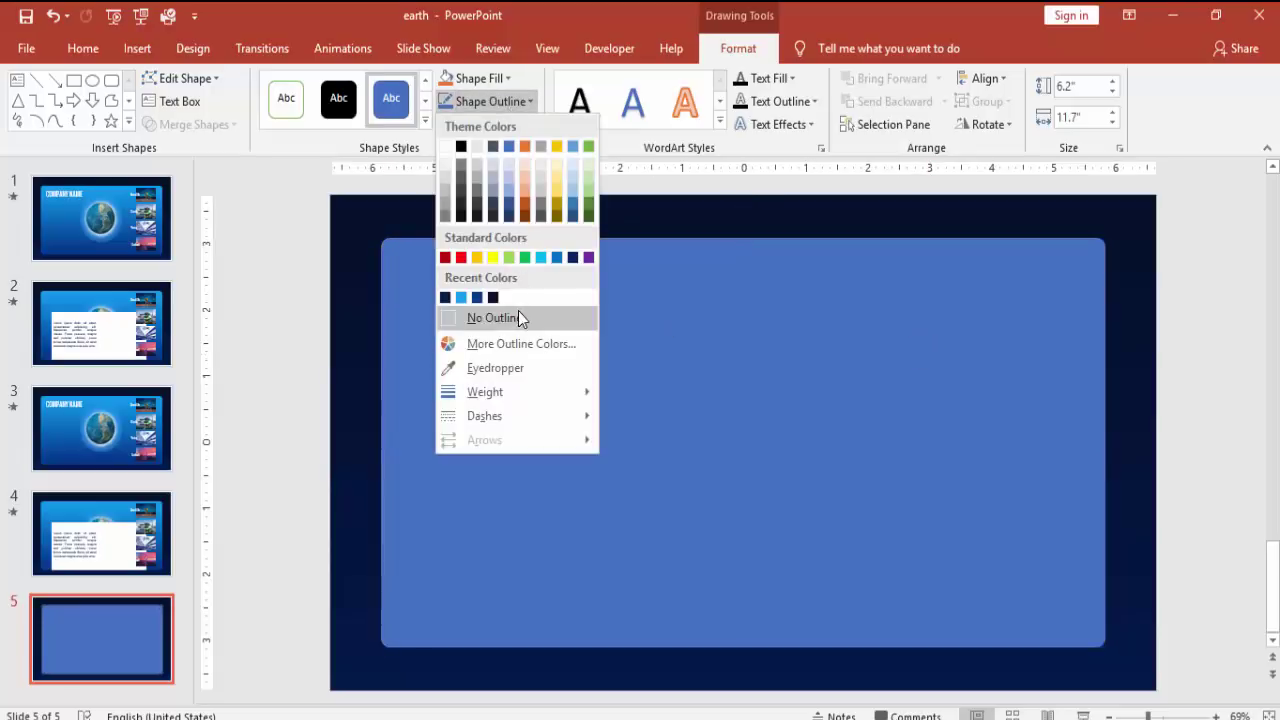
Step: Remove the panel's outline and switch its fill to a gradient
{"action": "left_click", "coordinate": [518, 311]}
{"action": "right_click", "coordinate": [659, 336]}
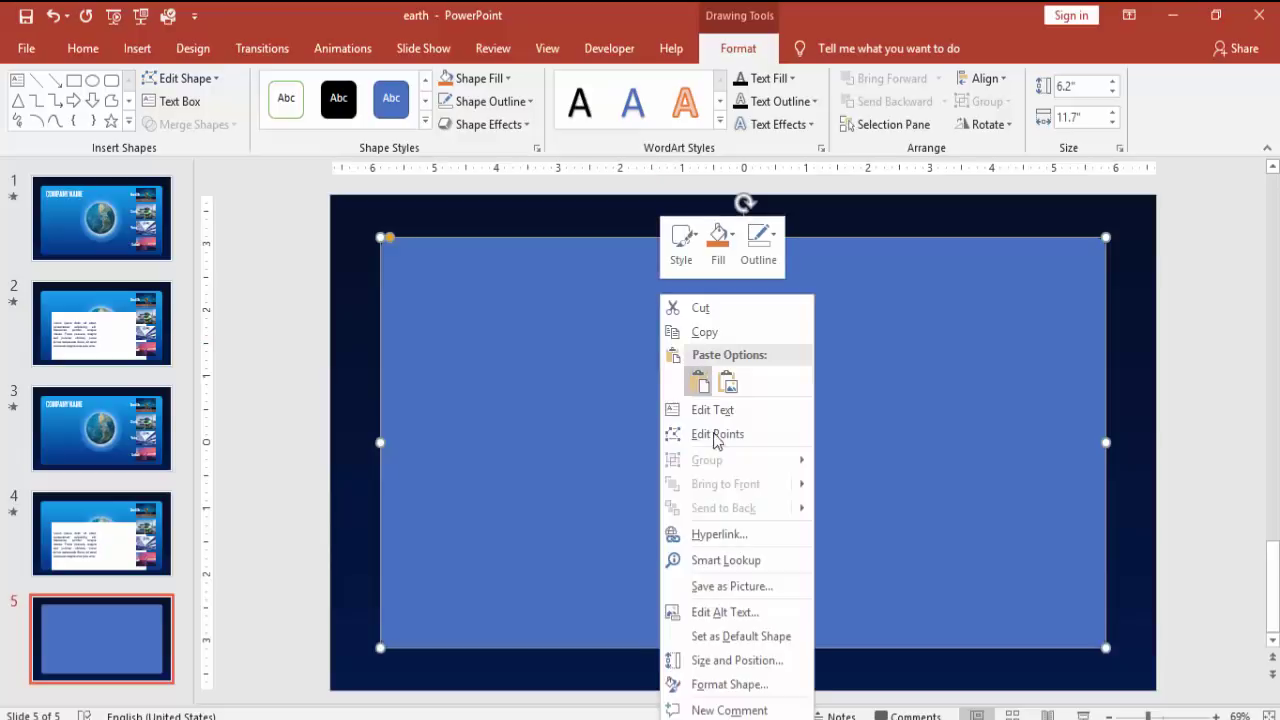
{"action": "left_click", "coordinate": [758, 684]}
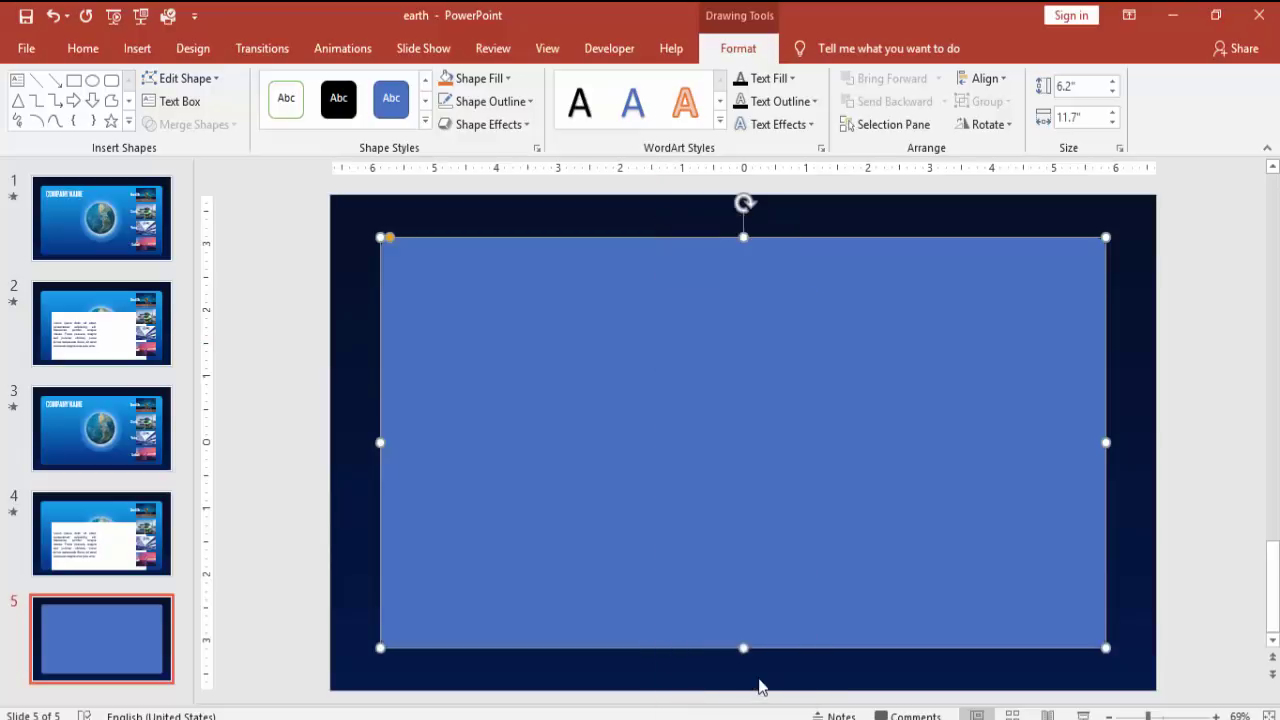
{"action": "left_click", "coordinate": [1092, 367]}
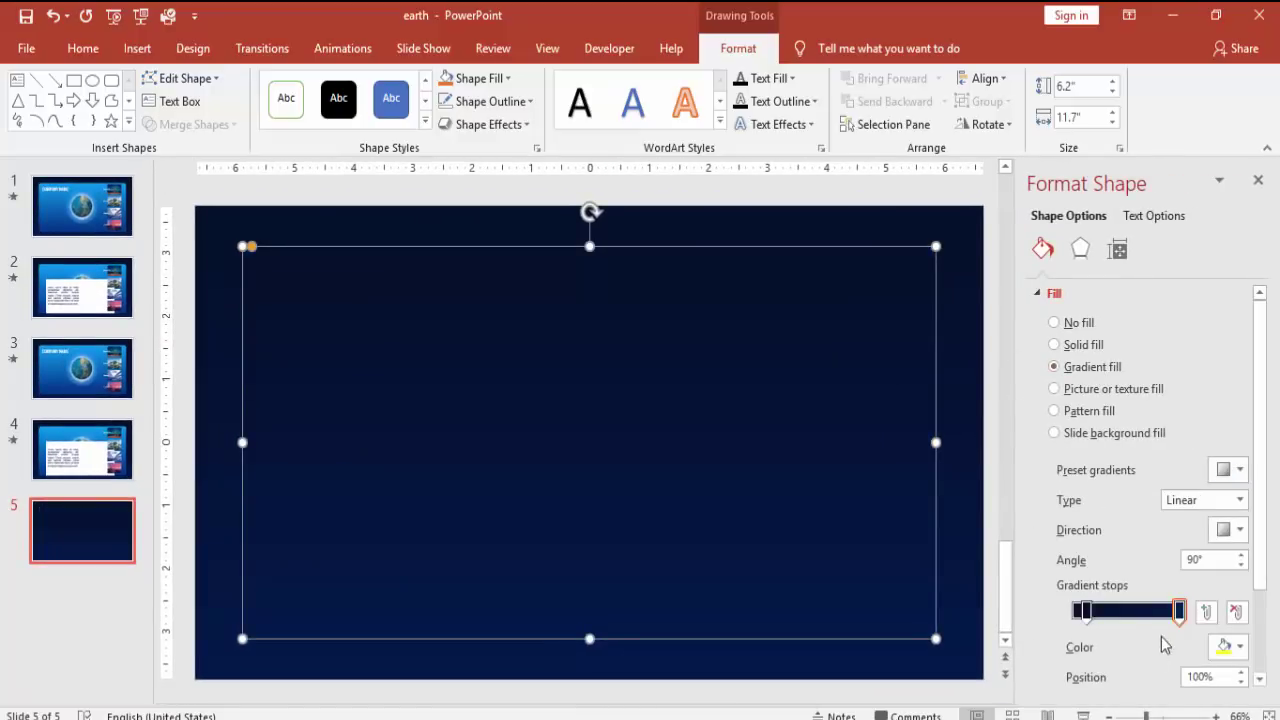
Step: Set the gradient stops to light and dark blue, direction Linear Up with light blue on top
{"action": "left_click", "coordinate": [1228, 647]}
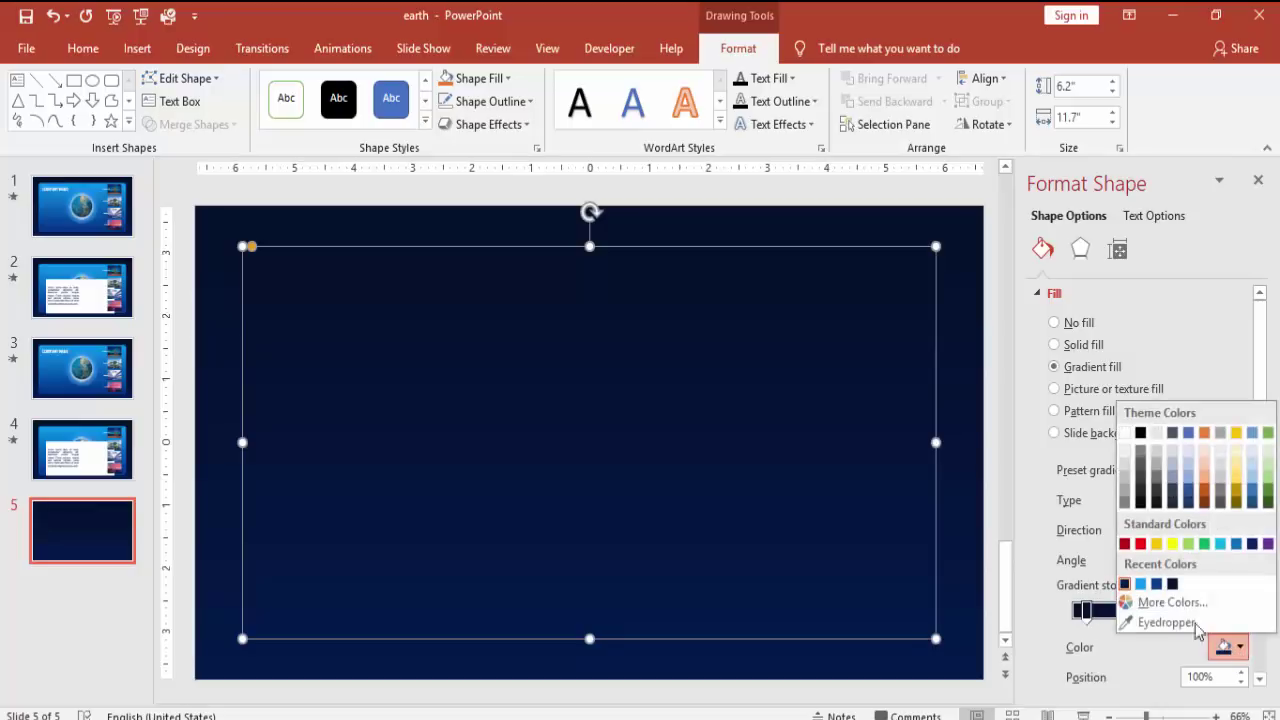
{"action": "left_click", "coordinate": [1140, 584]}
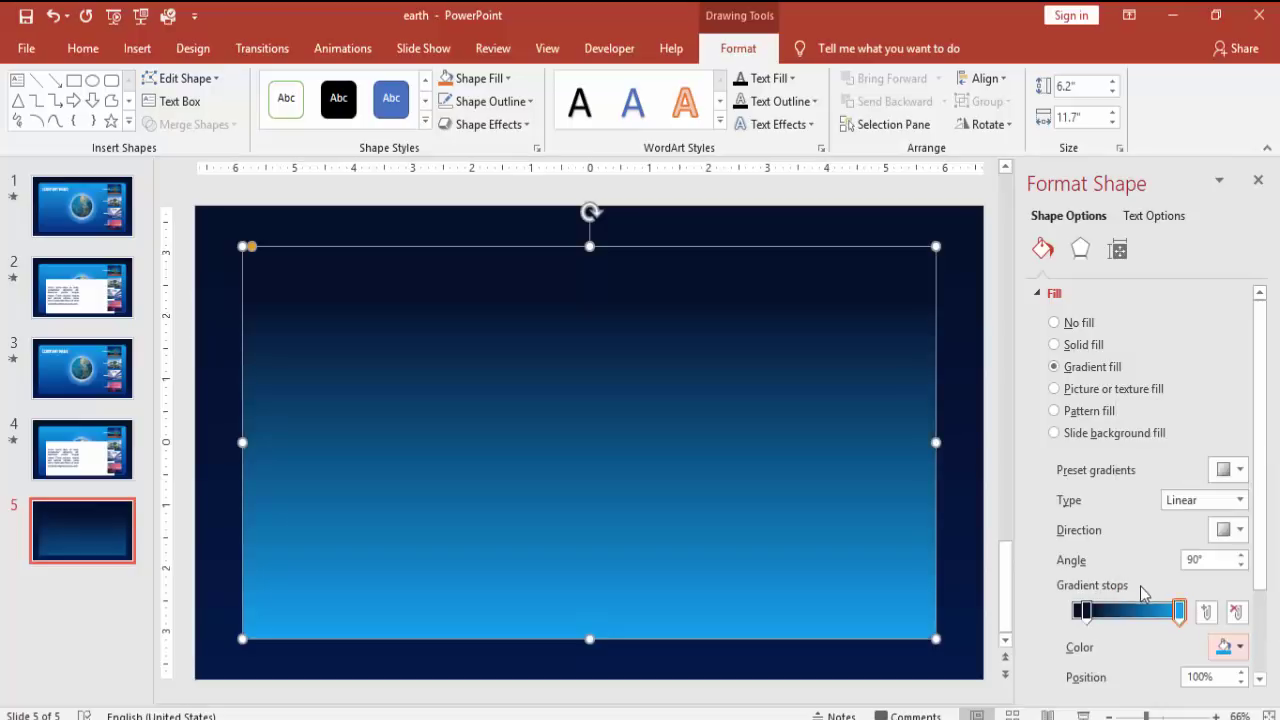
{"action": "left_click", "coordinate": [1085, 612]}
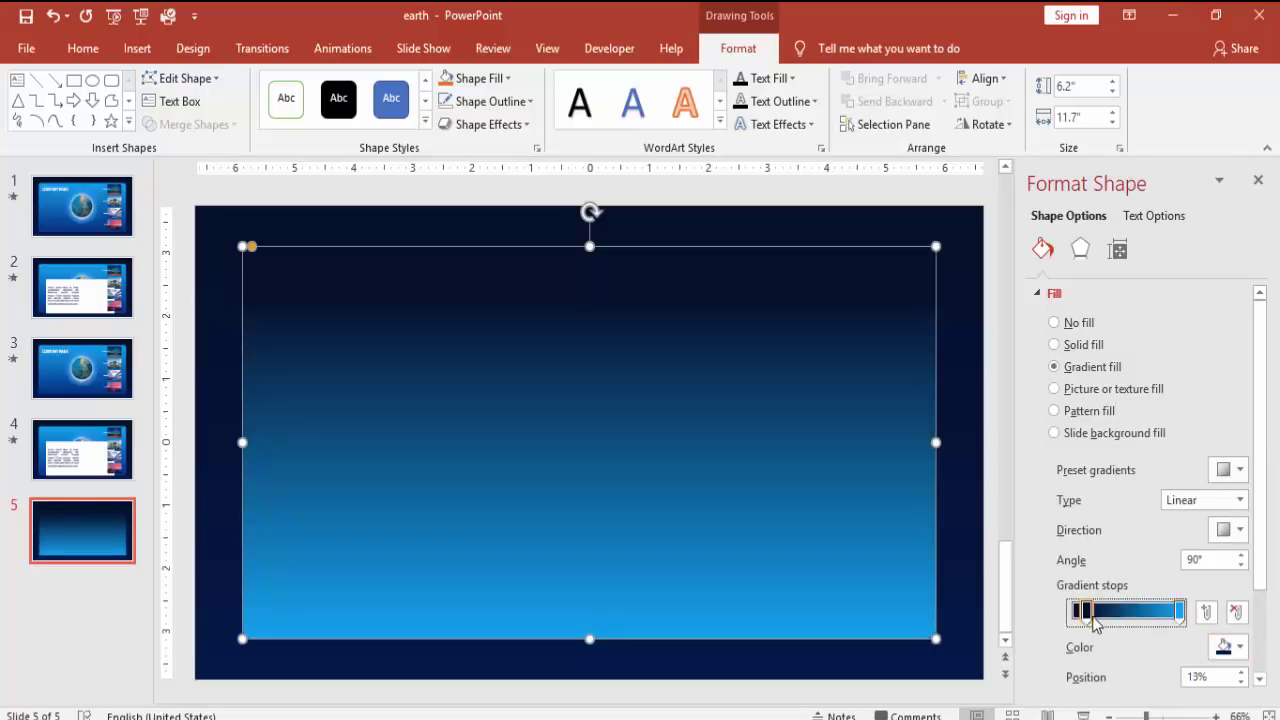
{"action": "left_click", "coordinate": [1218, 648]}
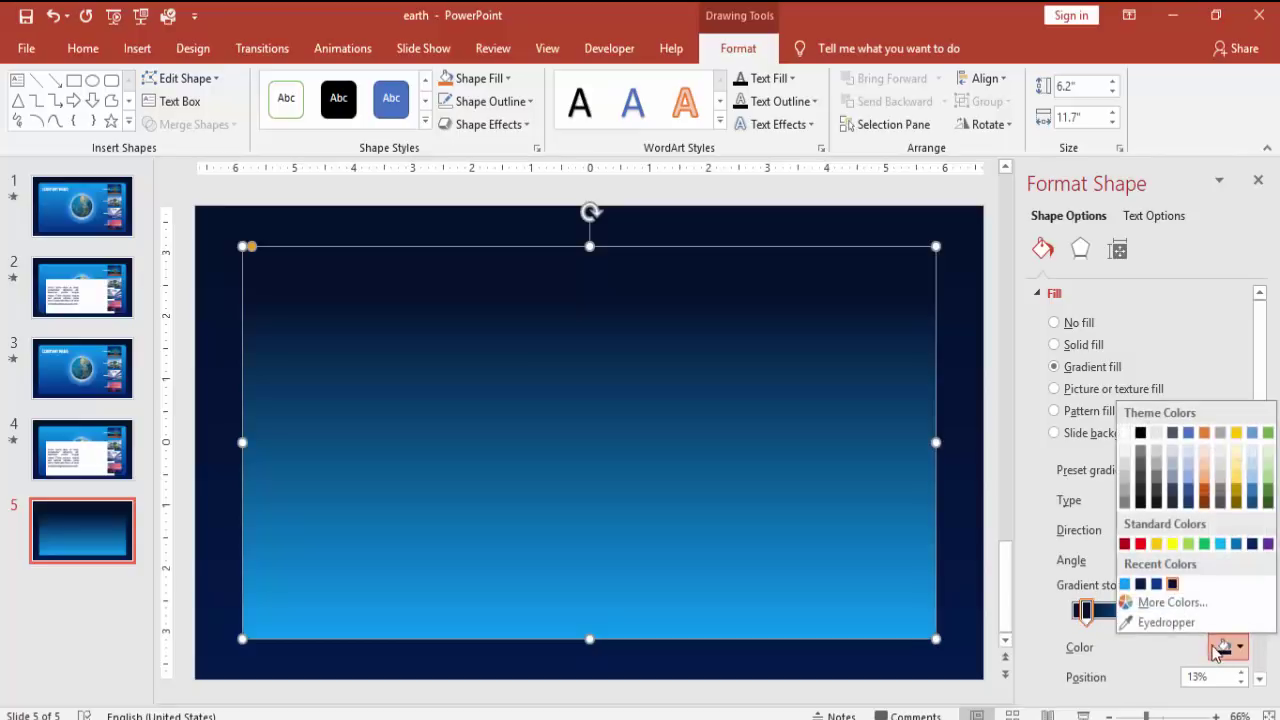
{"action": "left_click", "coordinate": [1156, 584]}
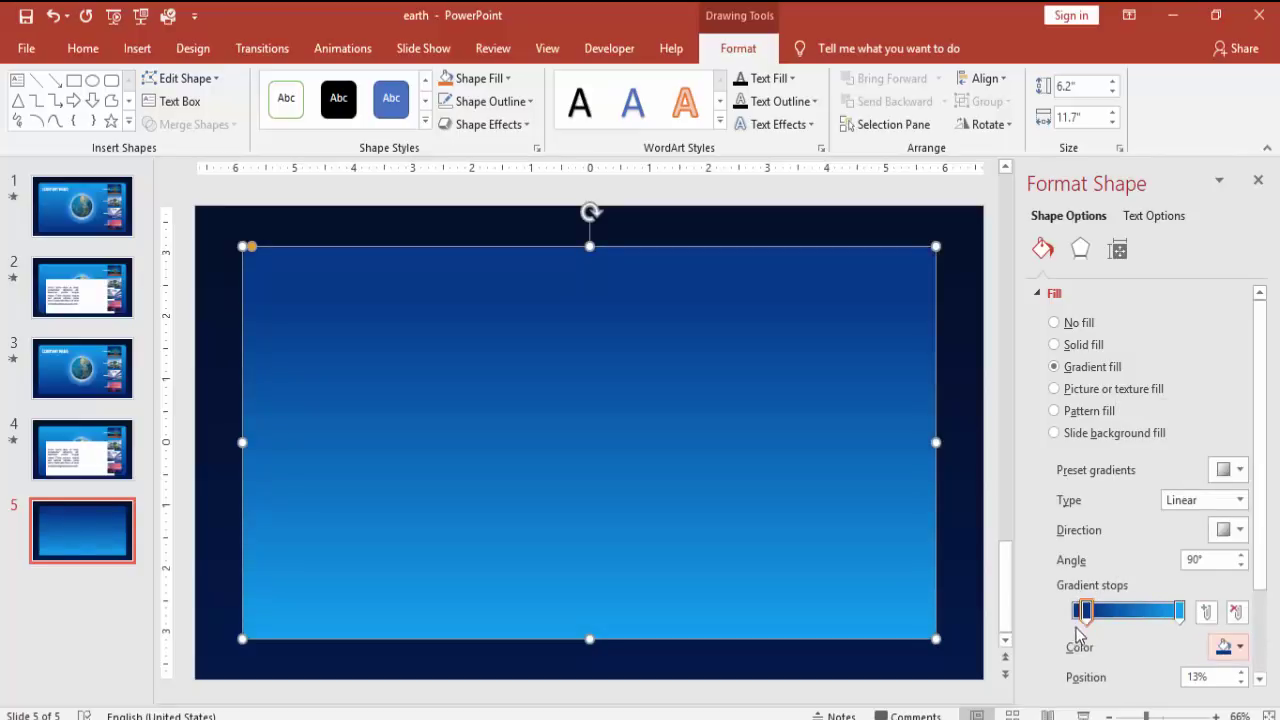
{"action": "left_click", "coordinate": [1226, 533]}
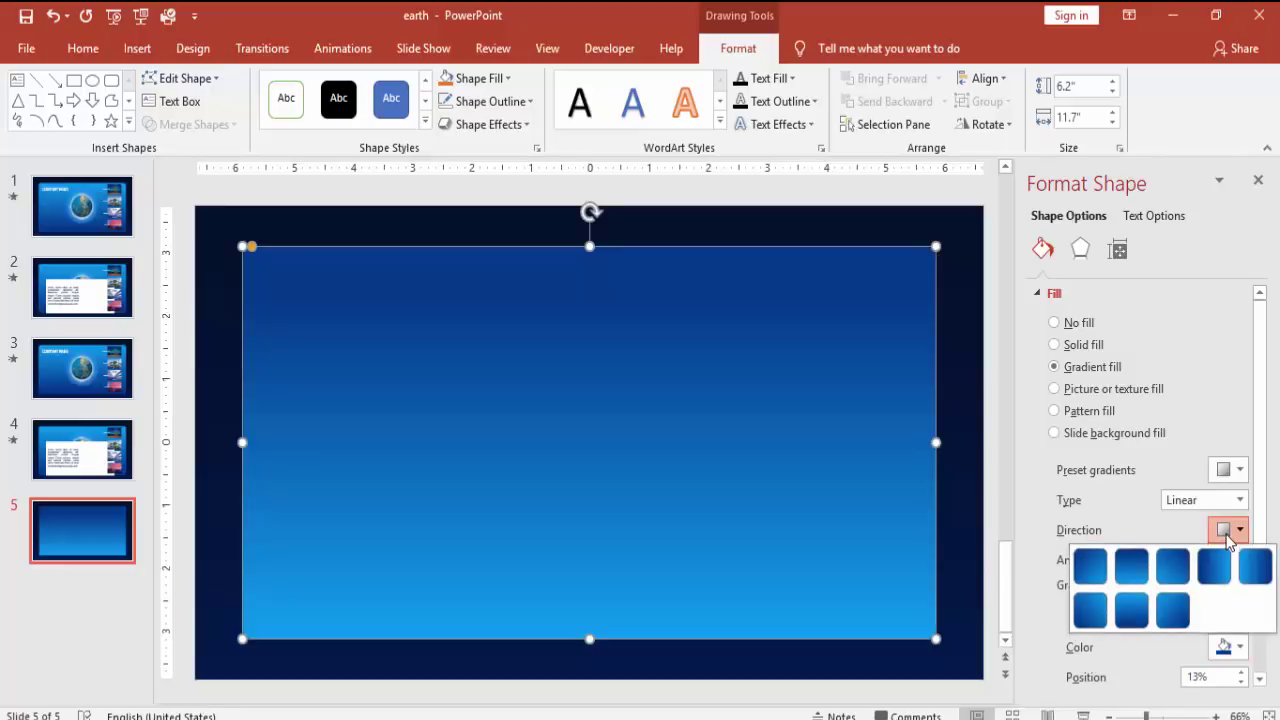
{"action": "left_click", "coordinate": [1133, 610]}
{"action": "left_click", "coordinate": [926, 200]}
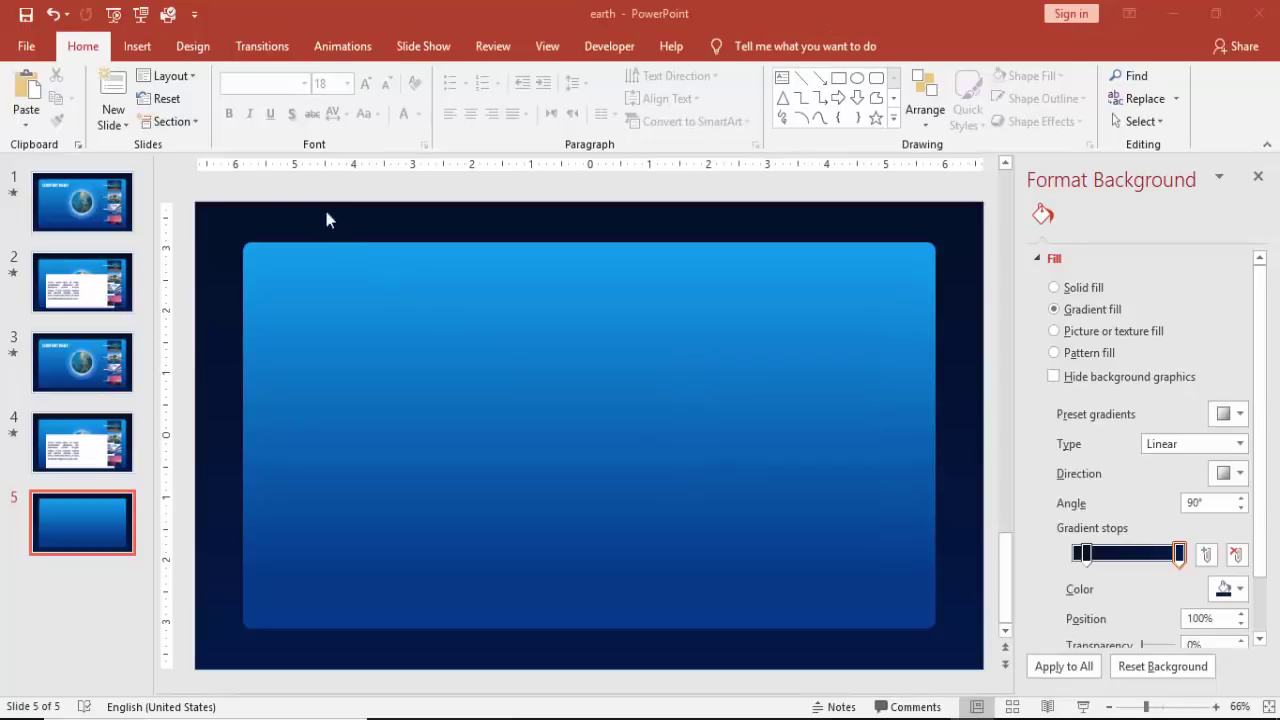
Step: Insert the world.gif earth picture onto the panel and preview the slide full-screen
{"action": "left_click", "coordinate": [145, 48]}
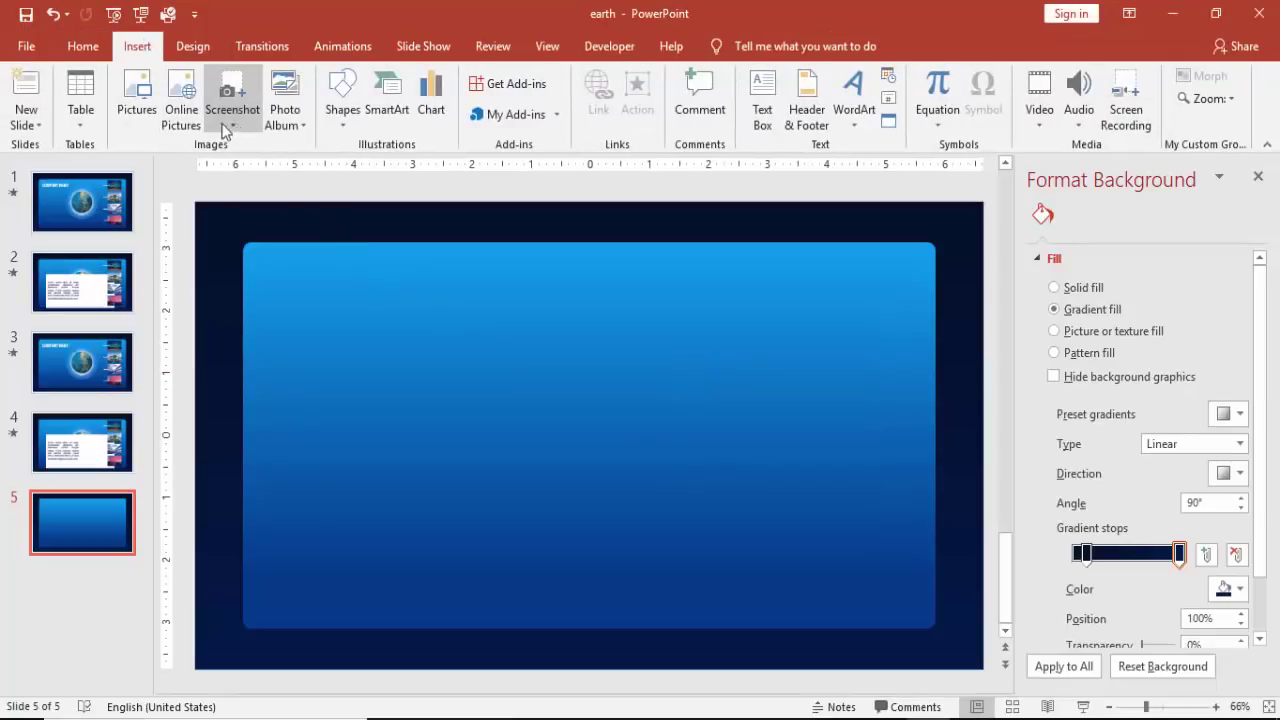
{"action": "left_click", "coordinate": [150, 100]}
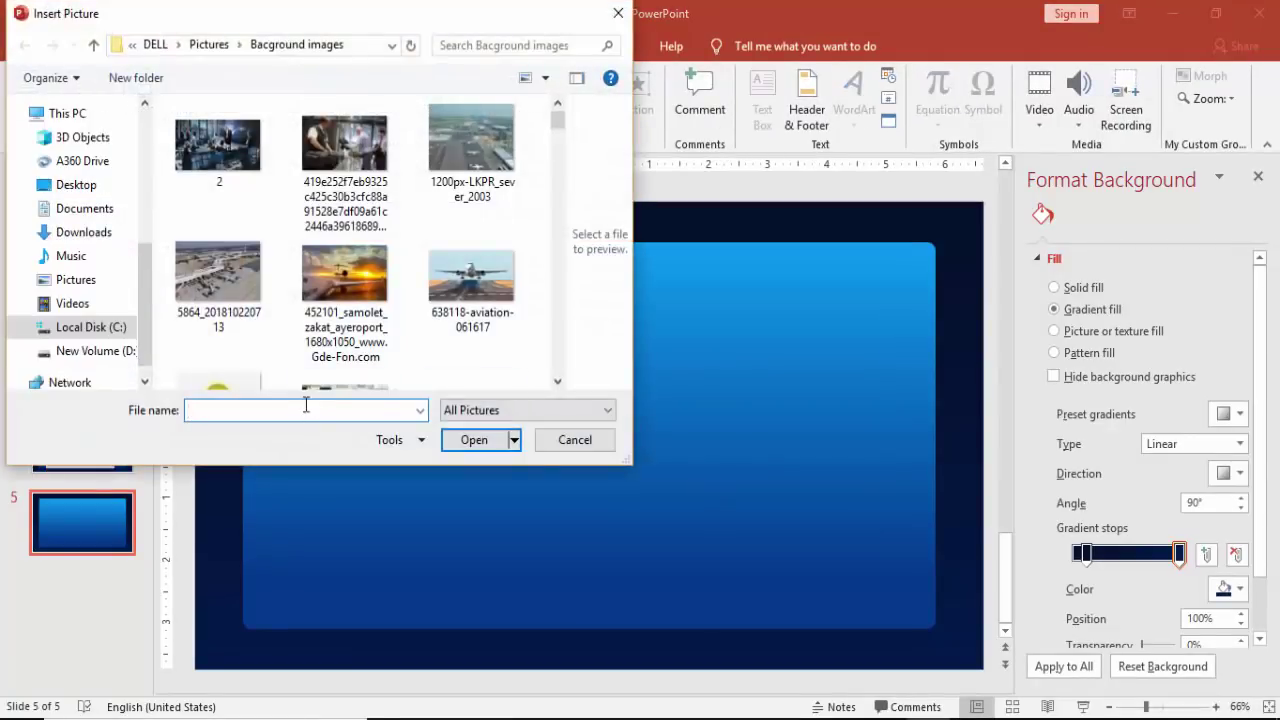
{"action": "type", "text": "wor"}
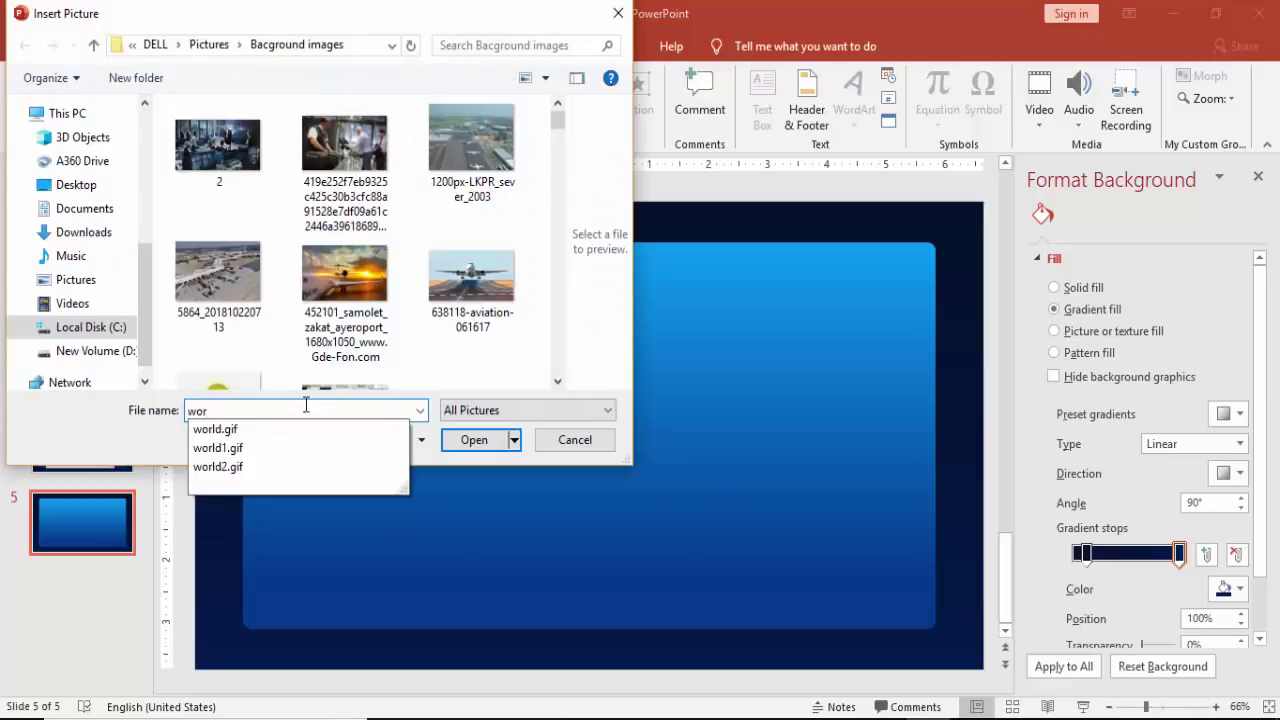
{"action": "left_click", "coordinate": [307, 435]}
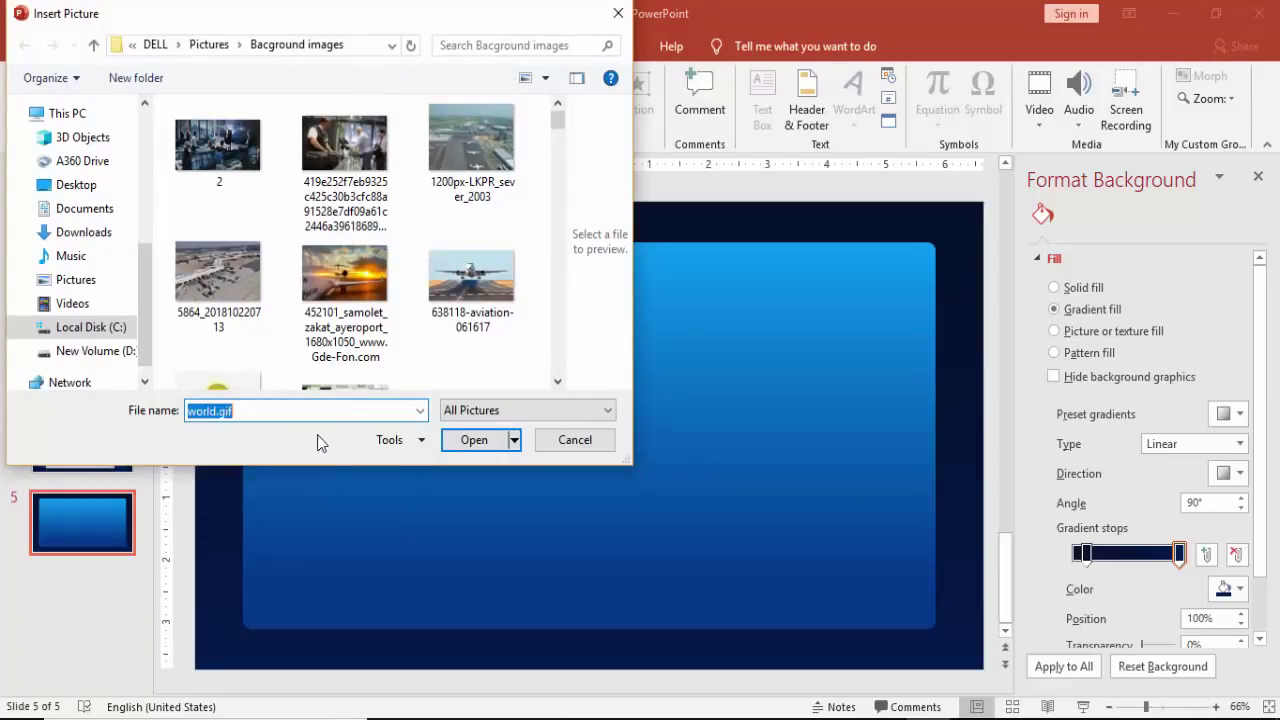
{"action": "left_click", "coordinate": [475, 446]}
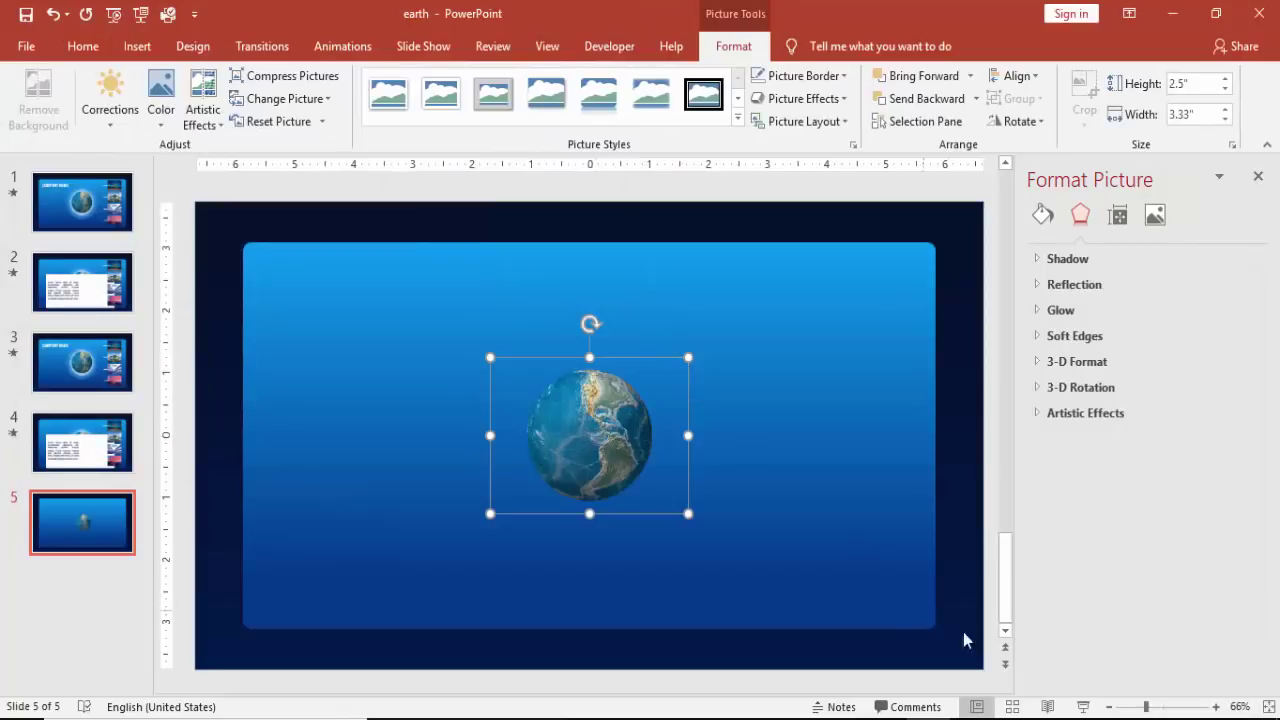
{"action": "left_click", "coordinate": [1083, 707]}
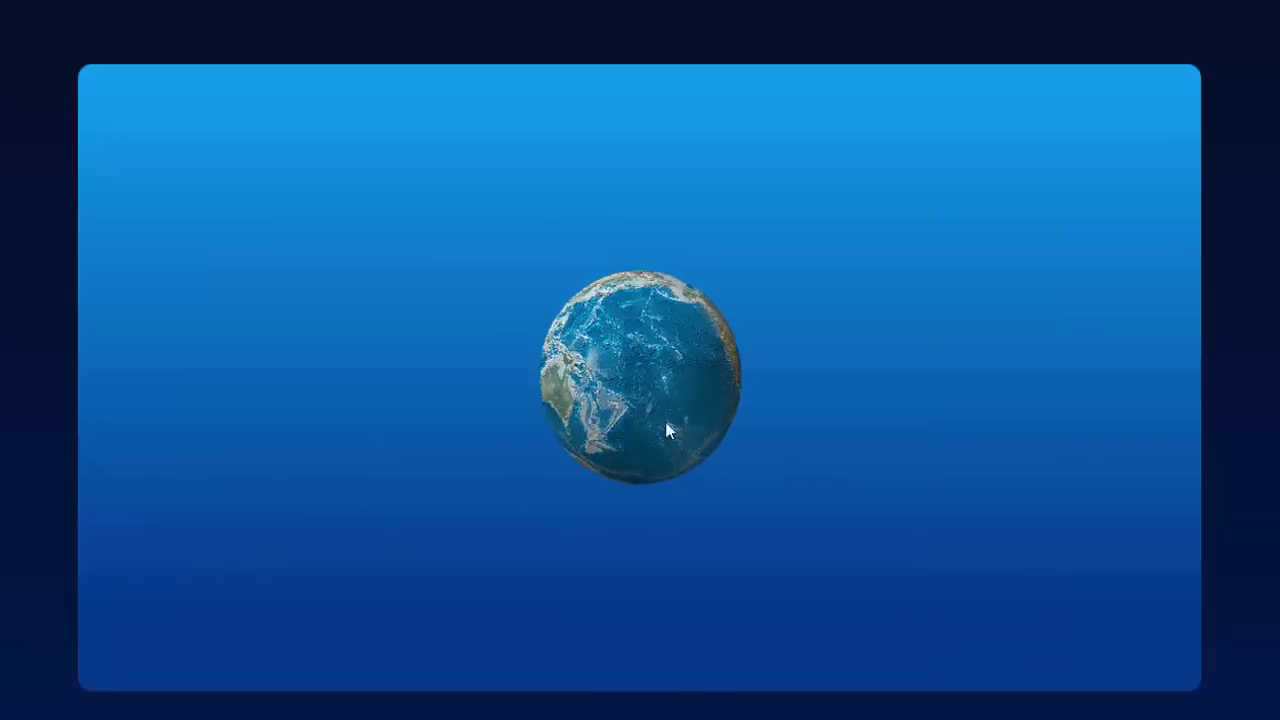
Step: Return to editing, enlarge the globe to 2.92" by 3.89", and align it centre and middle
{"action": "key", "text": "Escape"}
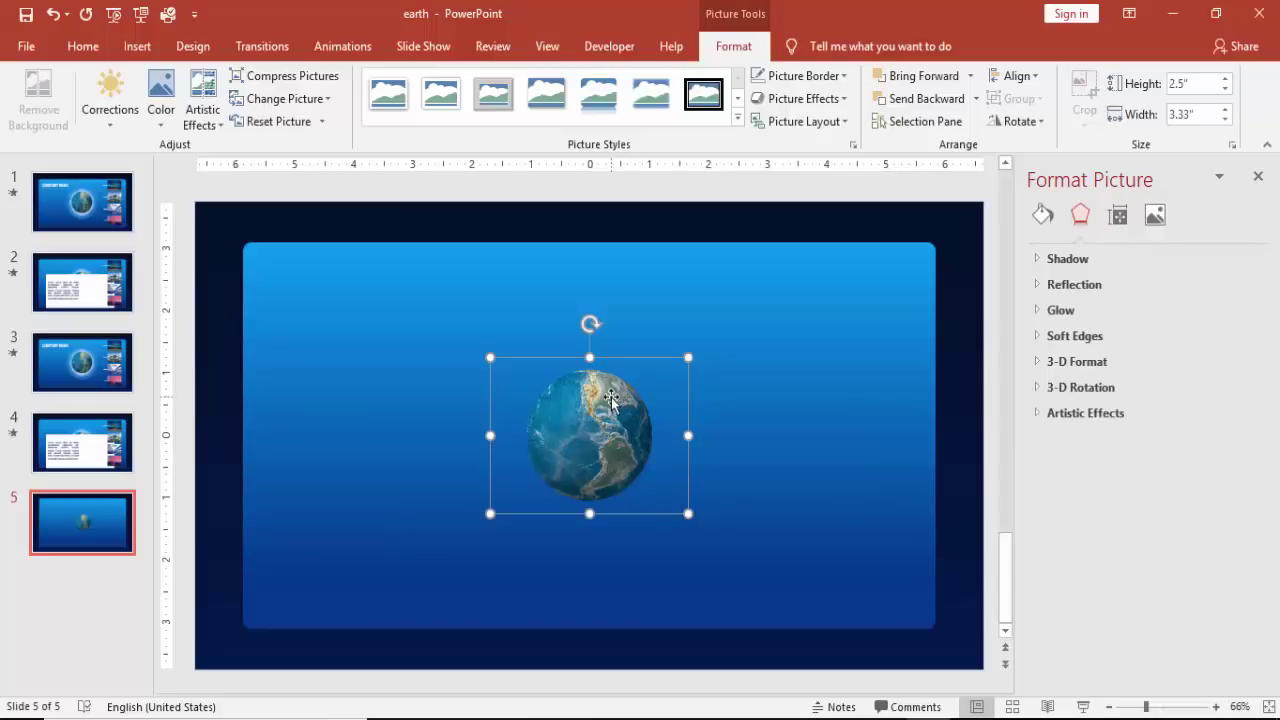
{"action": "left_click_drag", "start_coordinate": [686, 357], "coordinate": [721, 331]}
{"action": "left_click", "coordinate": [1015, 76]}
{"action": "left_click", "coordinate": [1046, 123]}
{"action": "left_click", "coordinate": [1017, 78]}
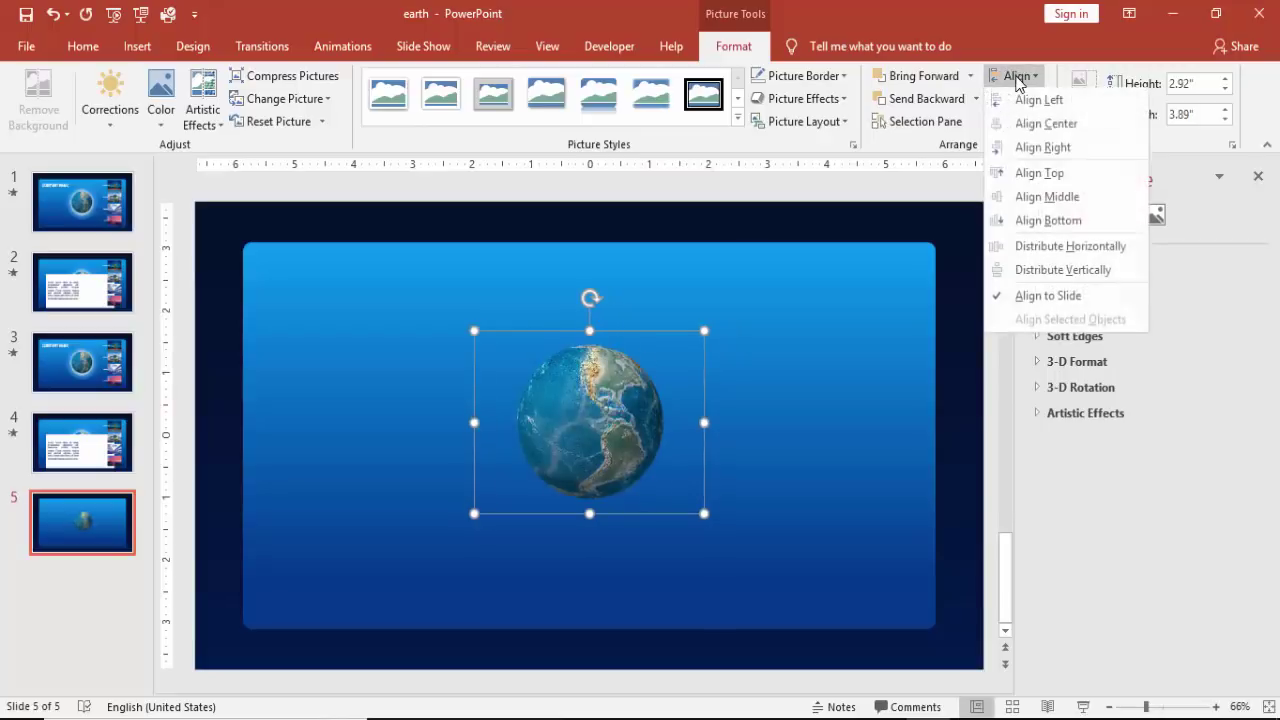
{"action": "left_click", "coordinate": [1058, 196]}
{"action": "left_click", "coordinate": [569, 200]}
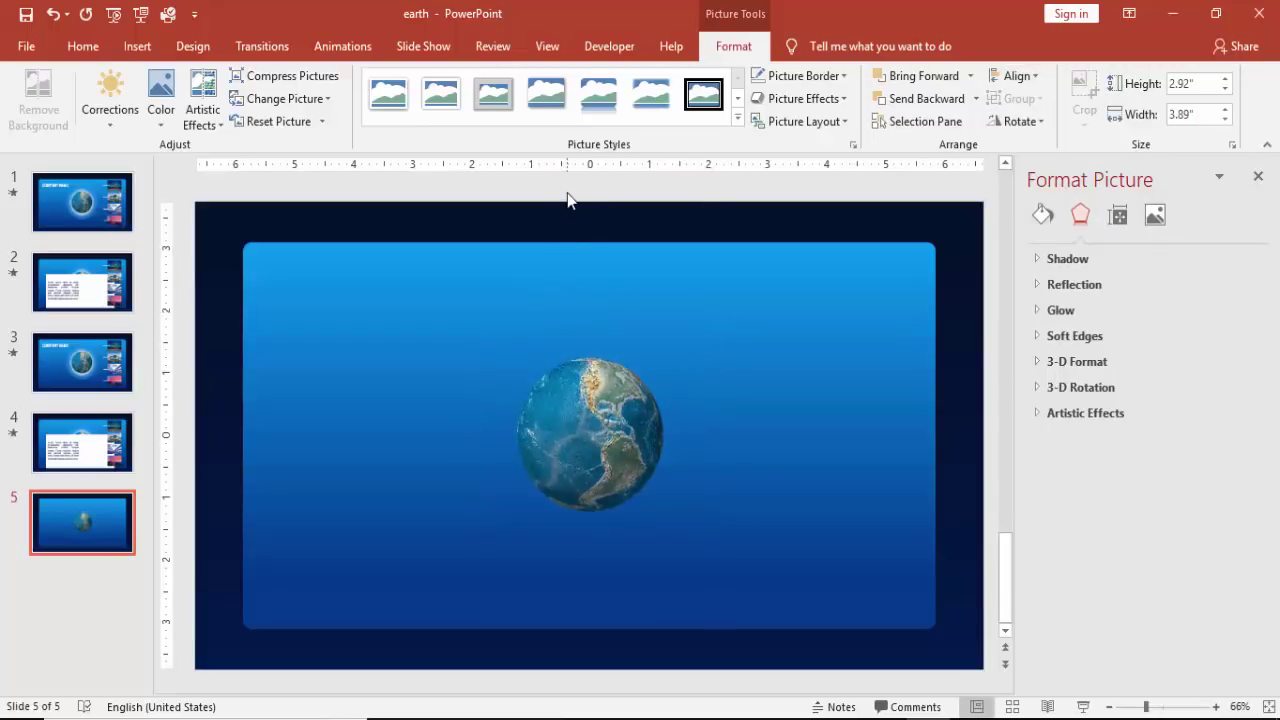
{"action": "left_click", "coordinate": [143, 50]}
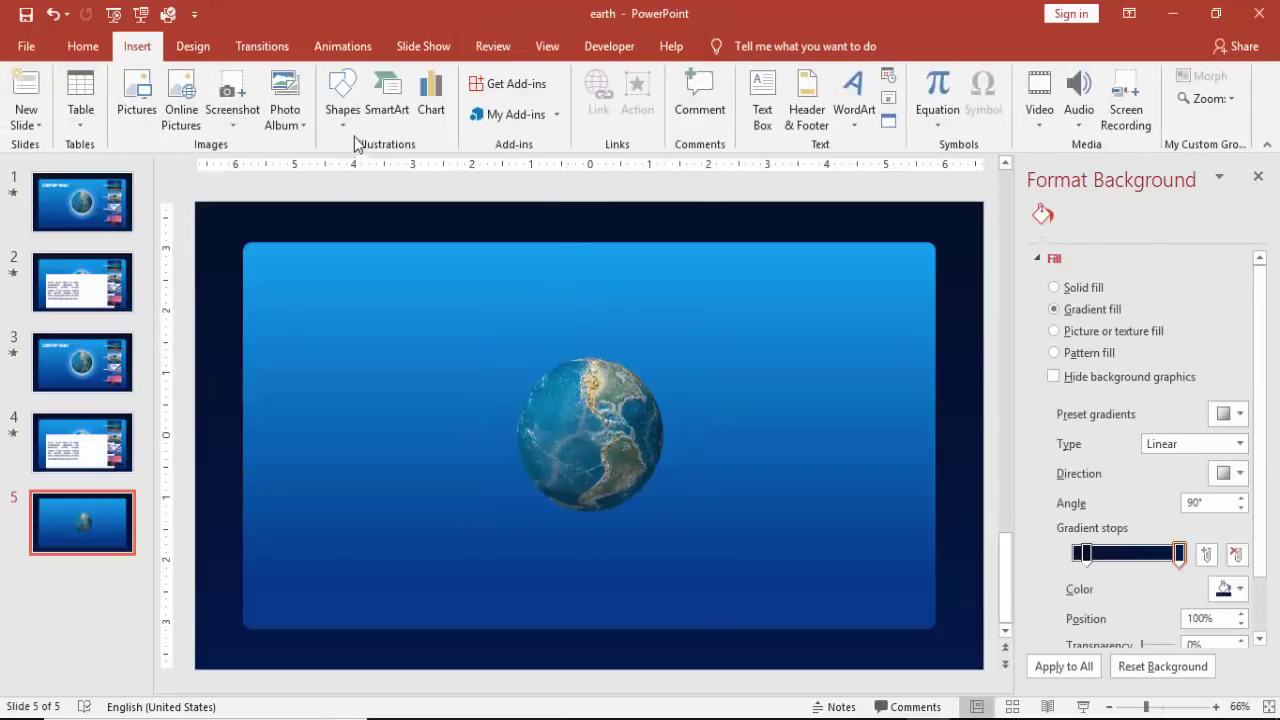
Step: Draw a 2.54" circle left of the globe, filled solid white with no outline
{"action": "left_click", "coordinate": [340, 95]}
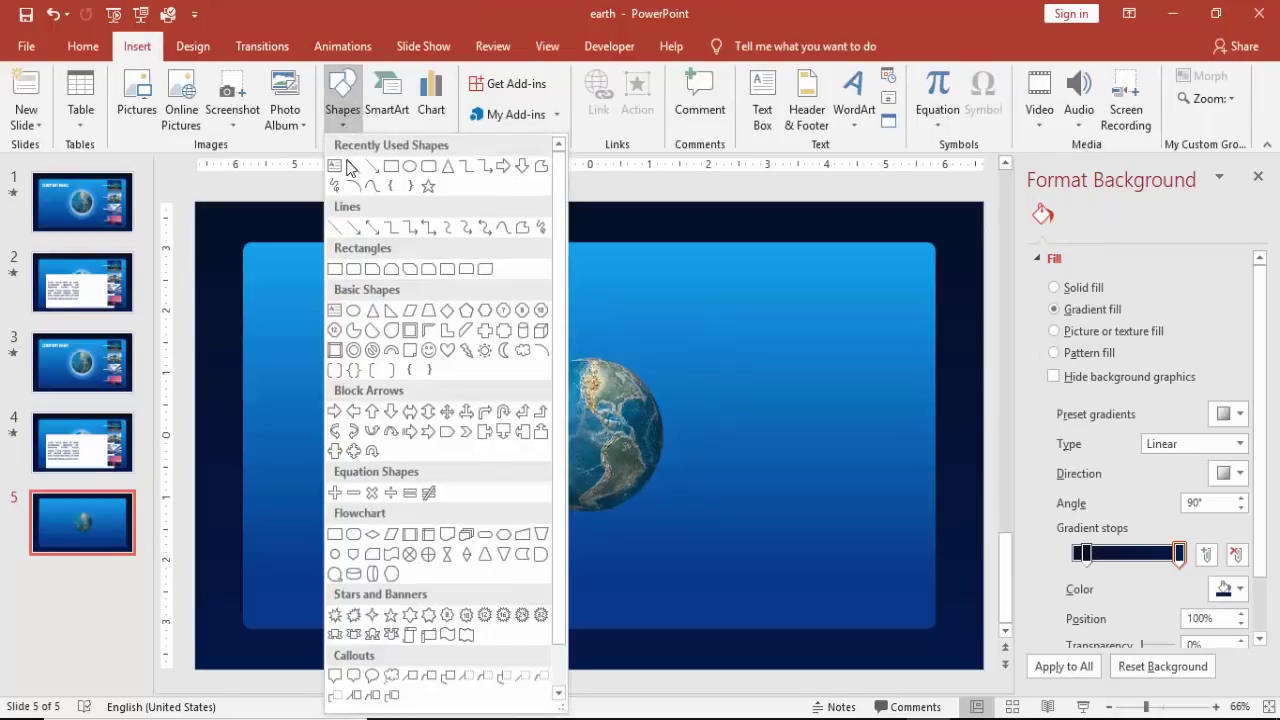
{"action": "left_click", "coordinate": [352, 312]}
{"action": "mouse_move", "coordinate": [376, 345]}
{"action": "left_mouse_down"}
{"action": "mouse_move", "coordinate": [477, 474]}
{"action": "mouse_move", "coordinate": [524, 491]}
{"action": "left_mouse_up"}
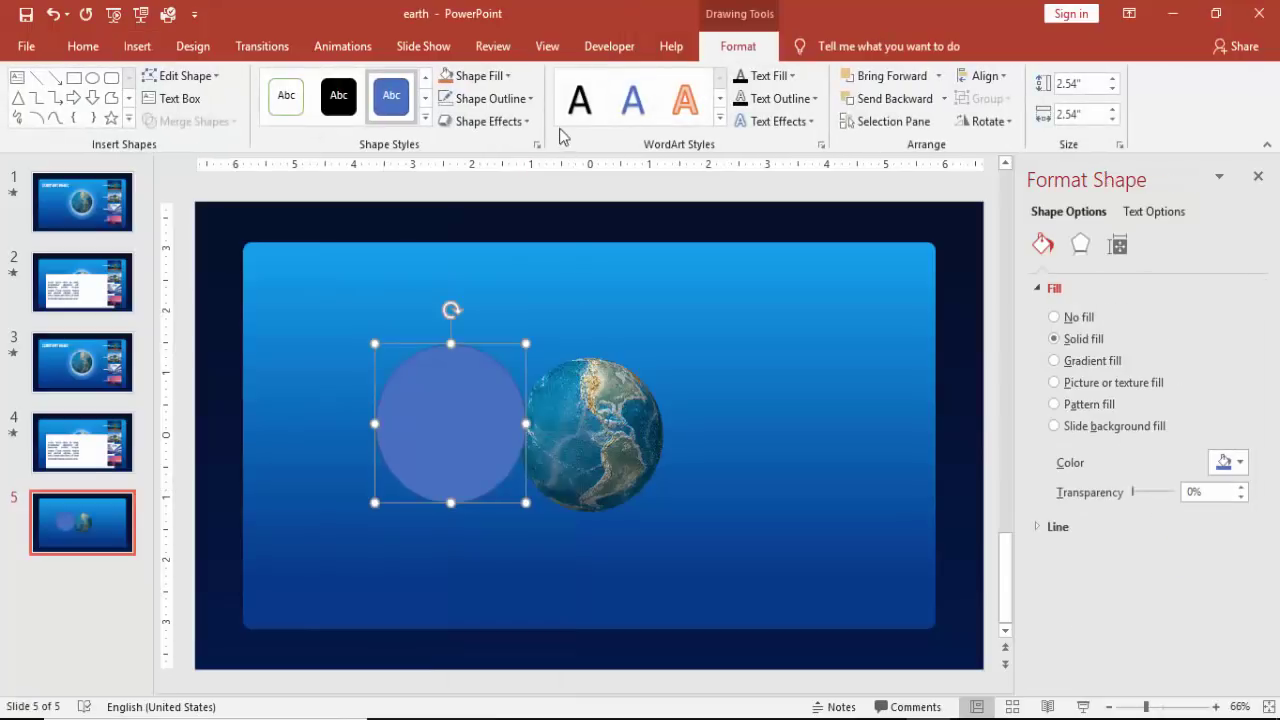
{"action": "left_click", "coordinate": [490, 98]}
{"action": "left_click", "coordinate": [492, 320]}
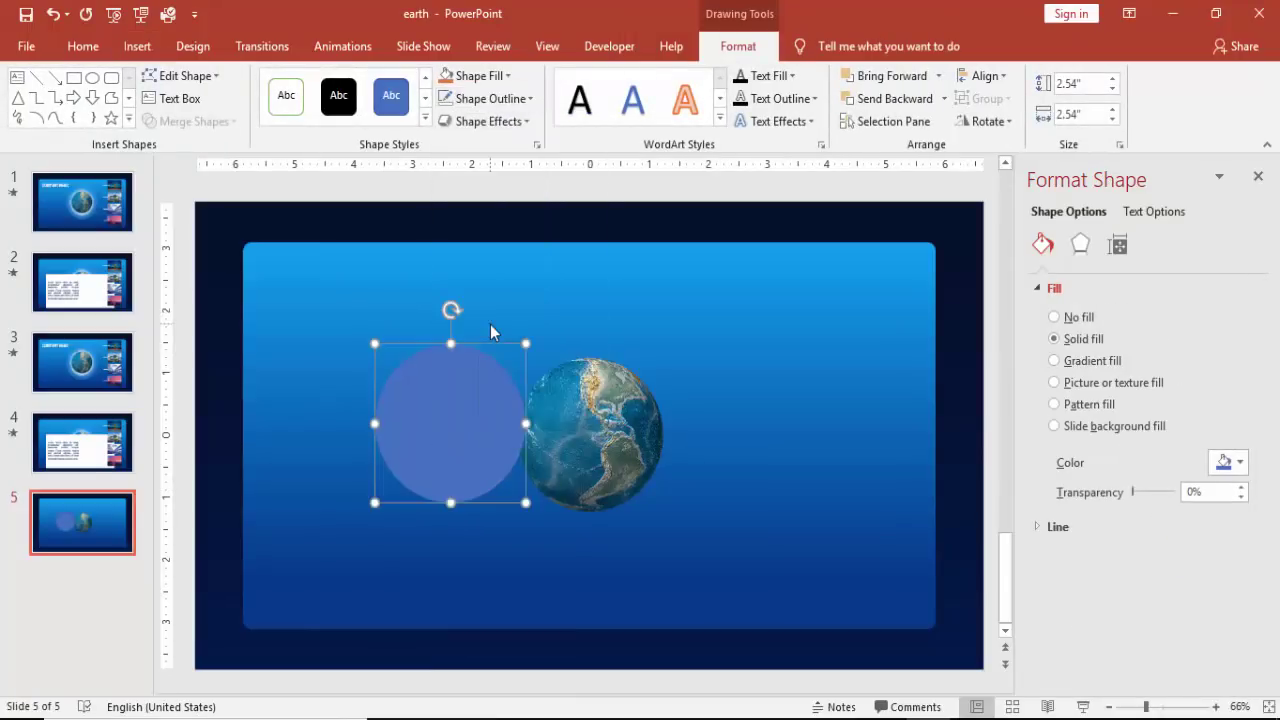
{"action": "left_click", "coordinate": [492, 78]}
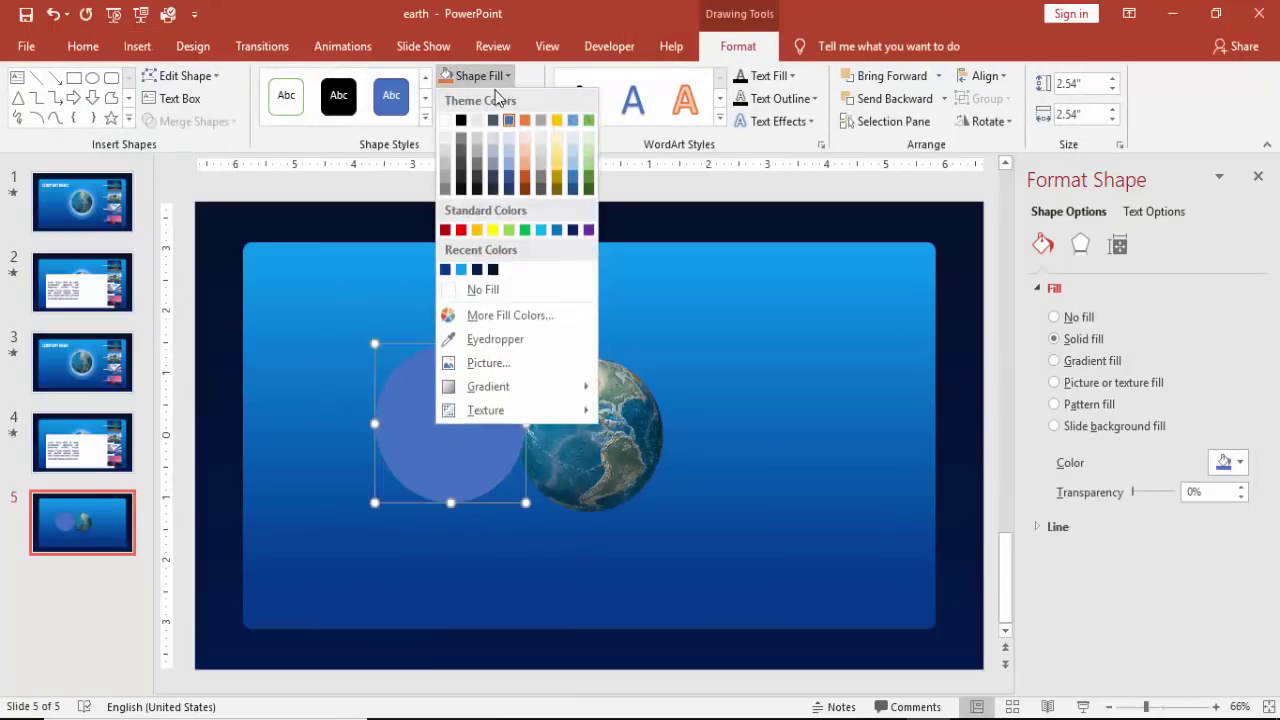
{"action": "left_click", "coordinate": [446, 122]}
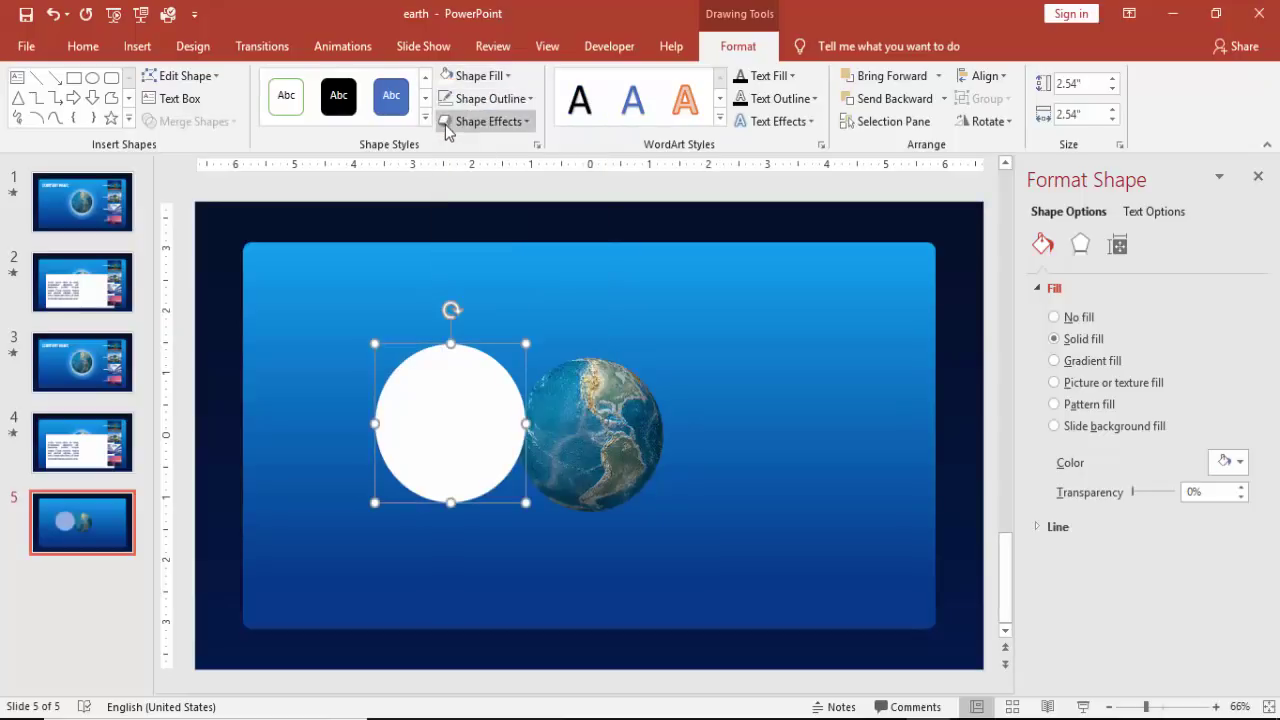
Step: Apply a 20 pt glow preset to the circle and make the glow white
{"action": "left_click", "coordinate": [1081, 246]}
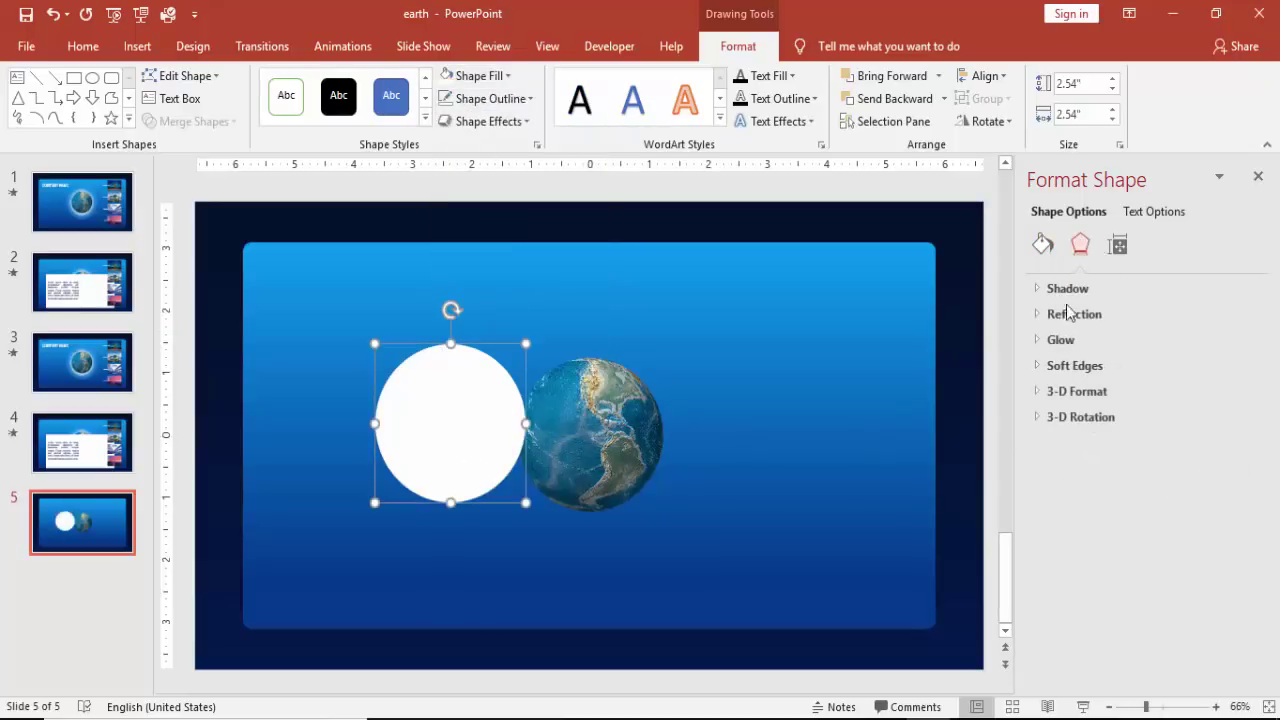
{"action": "left_click", "coordinate": [1060, 340]}
{"action": "left_click", "coordinate": [1230, 366]}
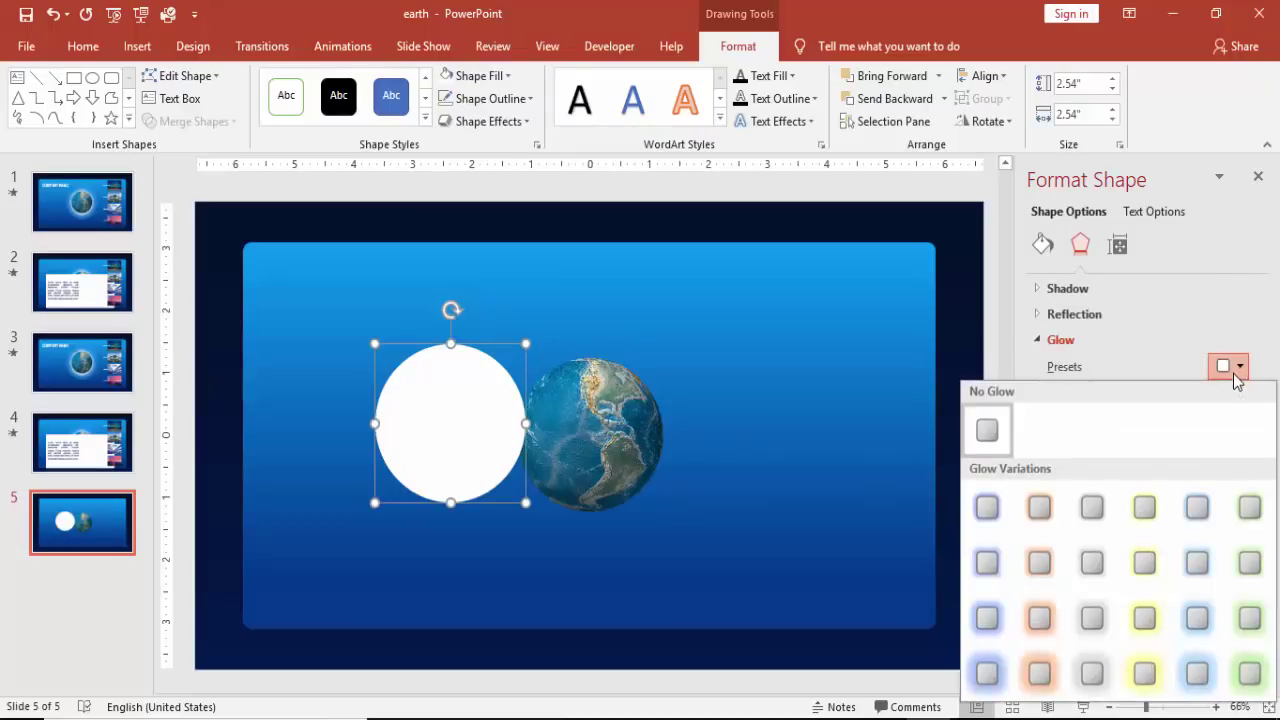
{"action": "left_click", "coordinate": [1200, 670]}
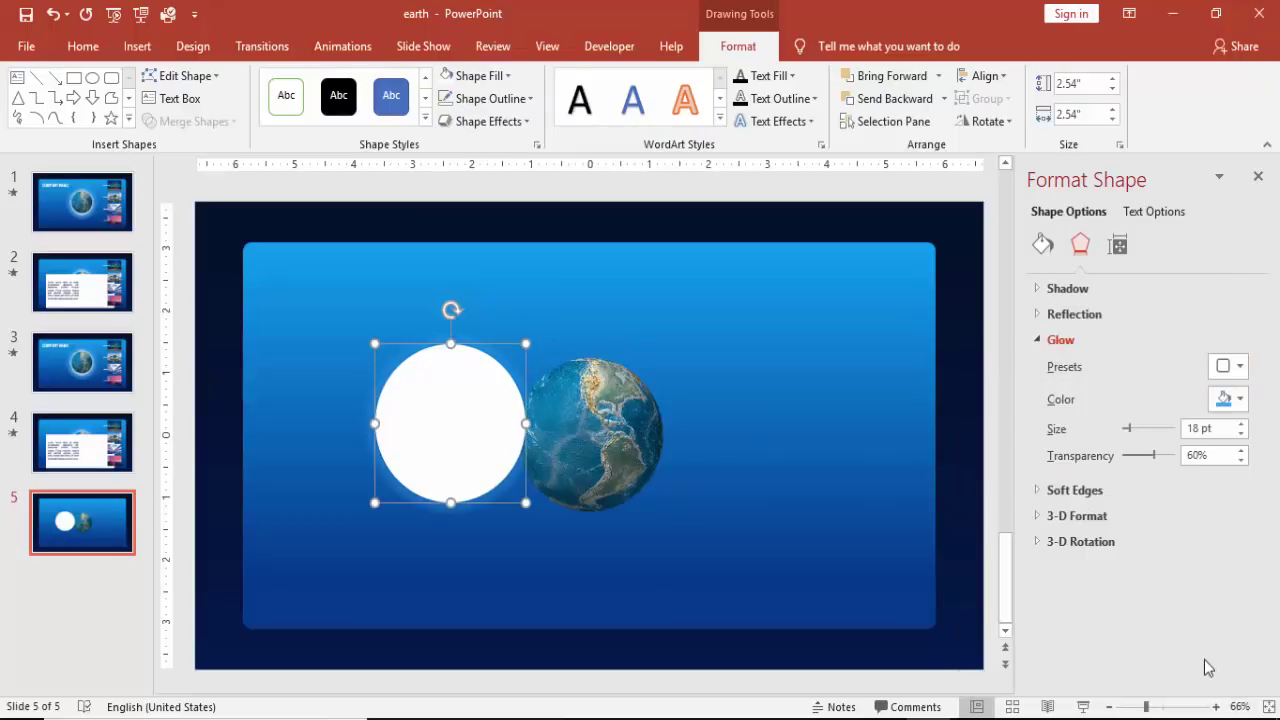
{"action": "left_click", "coordinate": [1240, 400]}
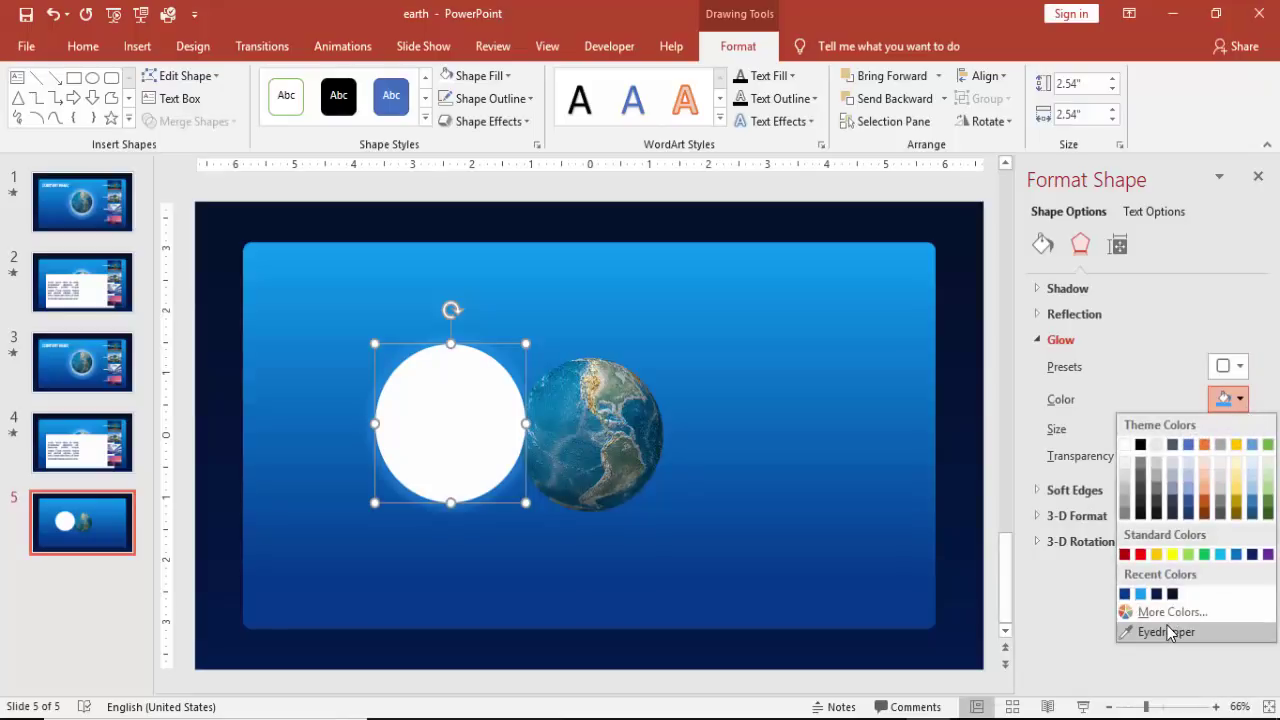
{"action": "left_click", "coordinate": [1125, 445]}
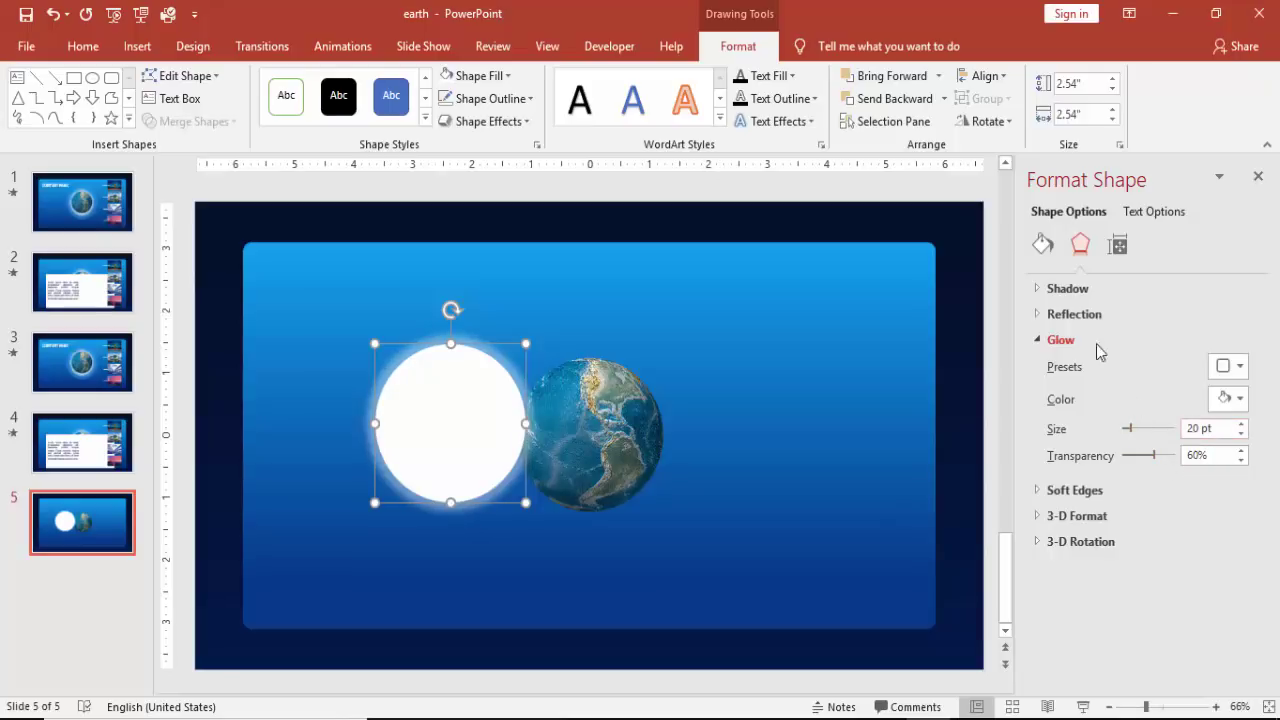
Step: Raise the circle's soft edges size to 19 pt
{"action": "left_click", "coordinate": [1090, 500]}
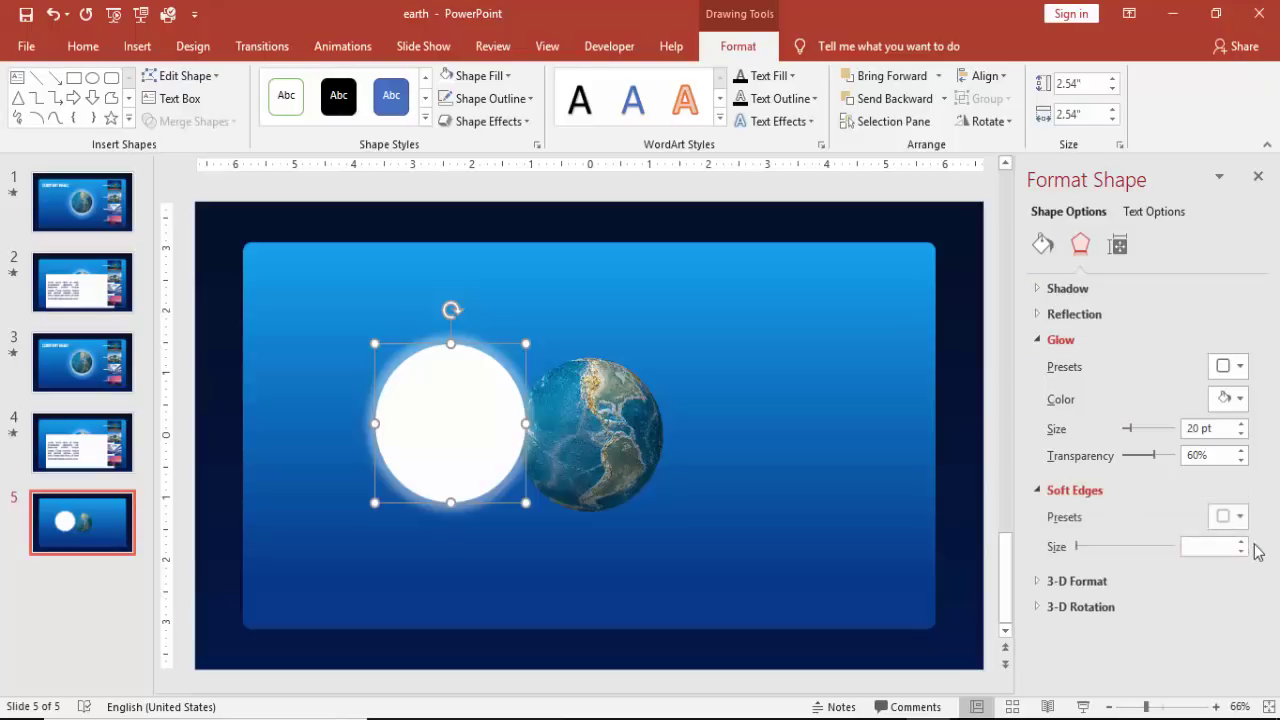
{"action": "left_click", "coordinate": [1241, 543]}
{"action": "left_click", "coordinate": [1241, 543]}
{"action": "left_click", "coordinate": [1241, 543]}
{"action": "left_click", "coordinate": [1241, 543]}
{"action": "left_click", "coordinate": [1241, 543]}
{"action": "left_click", "coordinate": [1241, 543]}
{"action": "left_click", "coordinate": [1241, 543]}
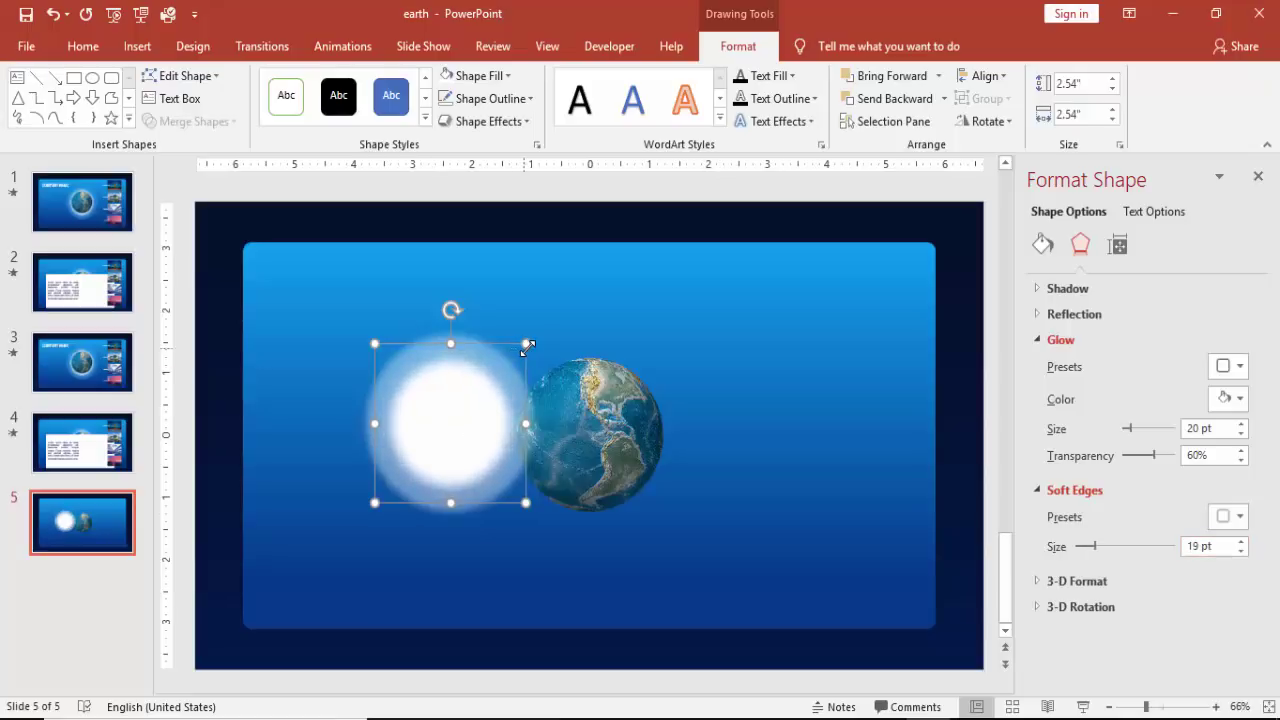
Step: Enlarge the glow circle, move it onto the earth and send it behind the picture
{"action": "left_click_drag", "start_coordinate": [529, 345], "coordinate": [542, 330]}
{"action": "left_click_drag", "start_coordinate": [506, 391], "coordinate": [607, 415]}
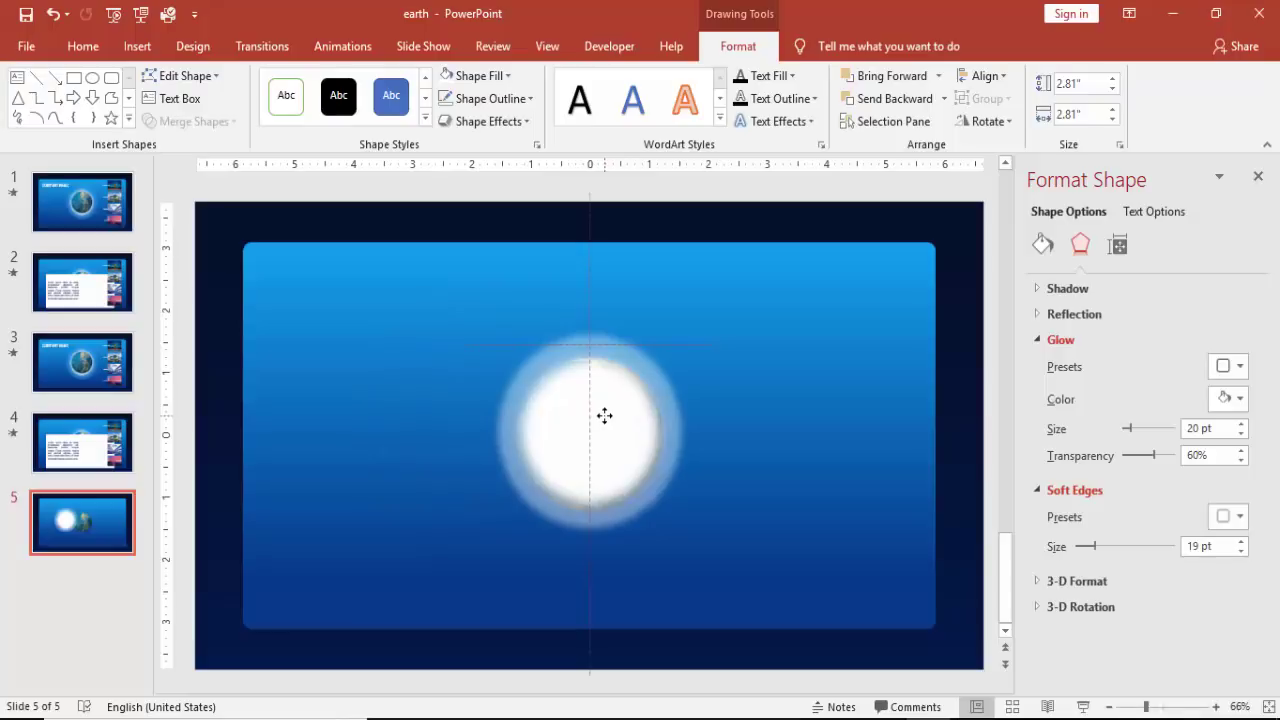
{"action": "left_click", "coordinate": [887, 98]}
{"action": "left_click", "coordinate": [681, 502]}
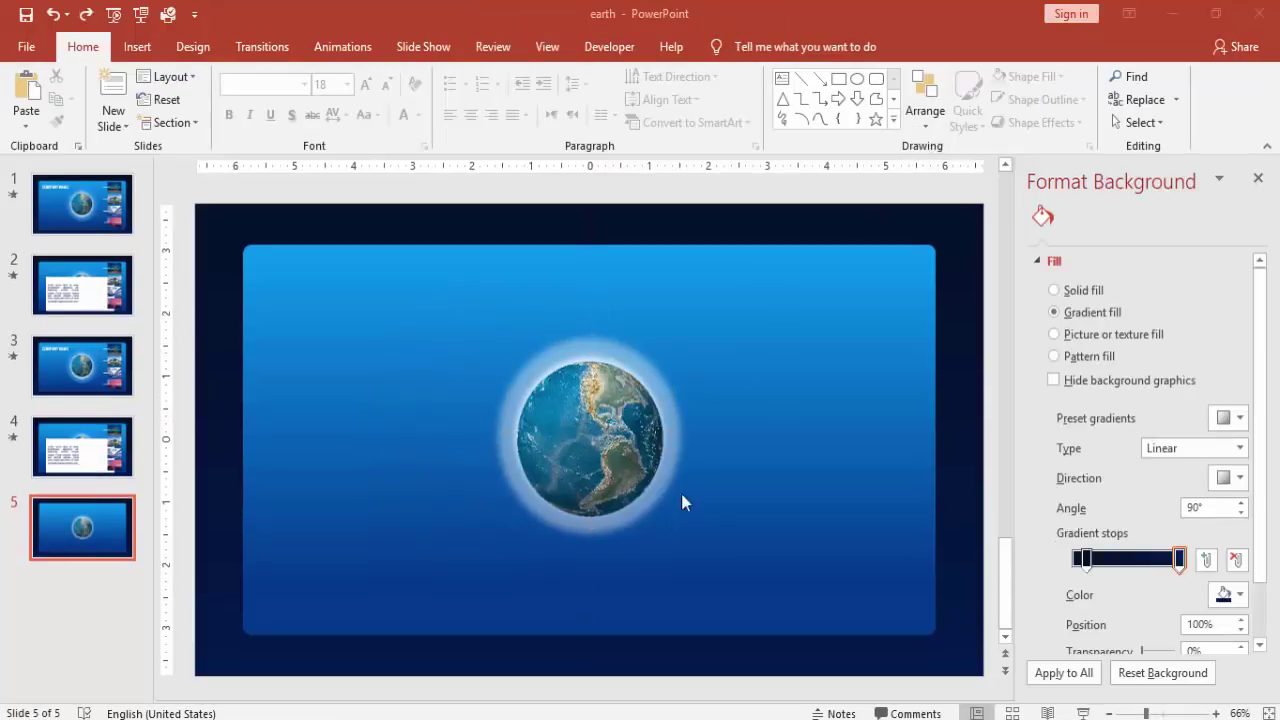
{"action": "double_click", "coordinate": [607, 446]}
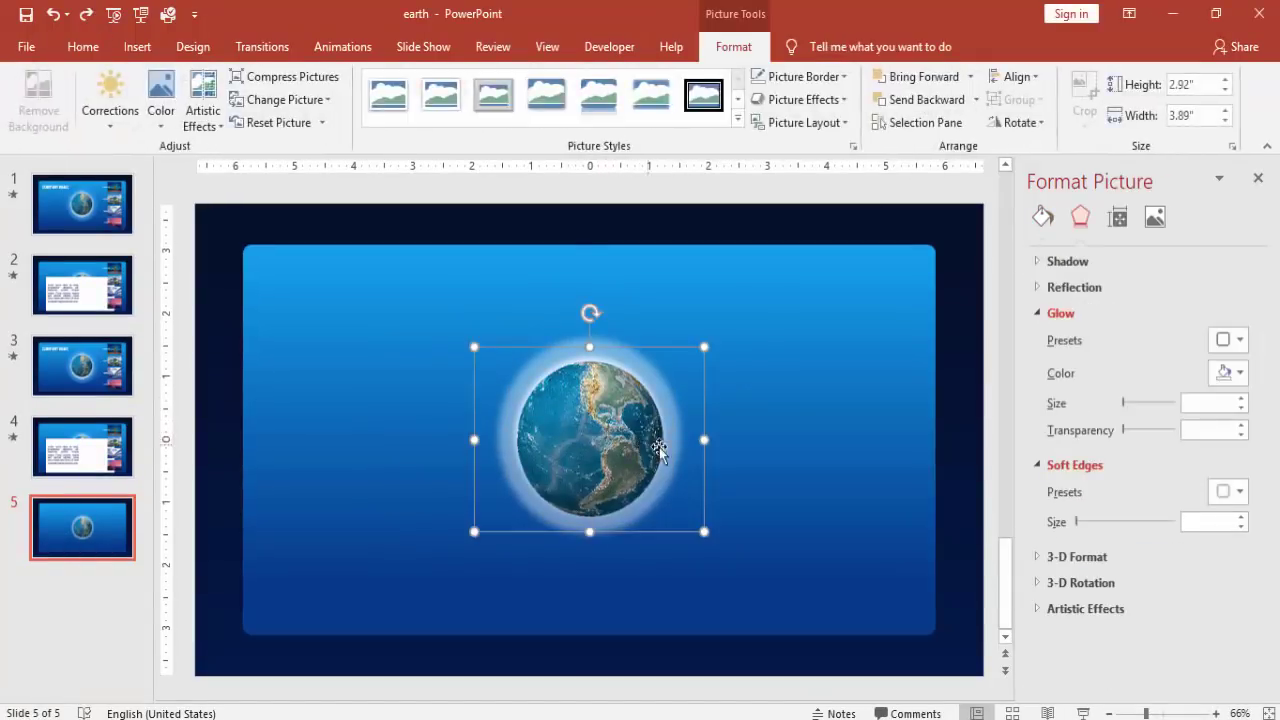
{"action": "left_click_drag", "start_coordinate": [546, 373], "coordinate": [595, 388]}
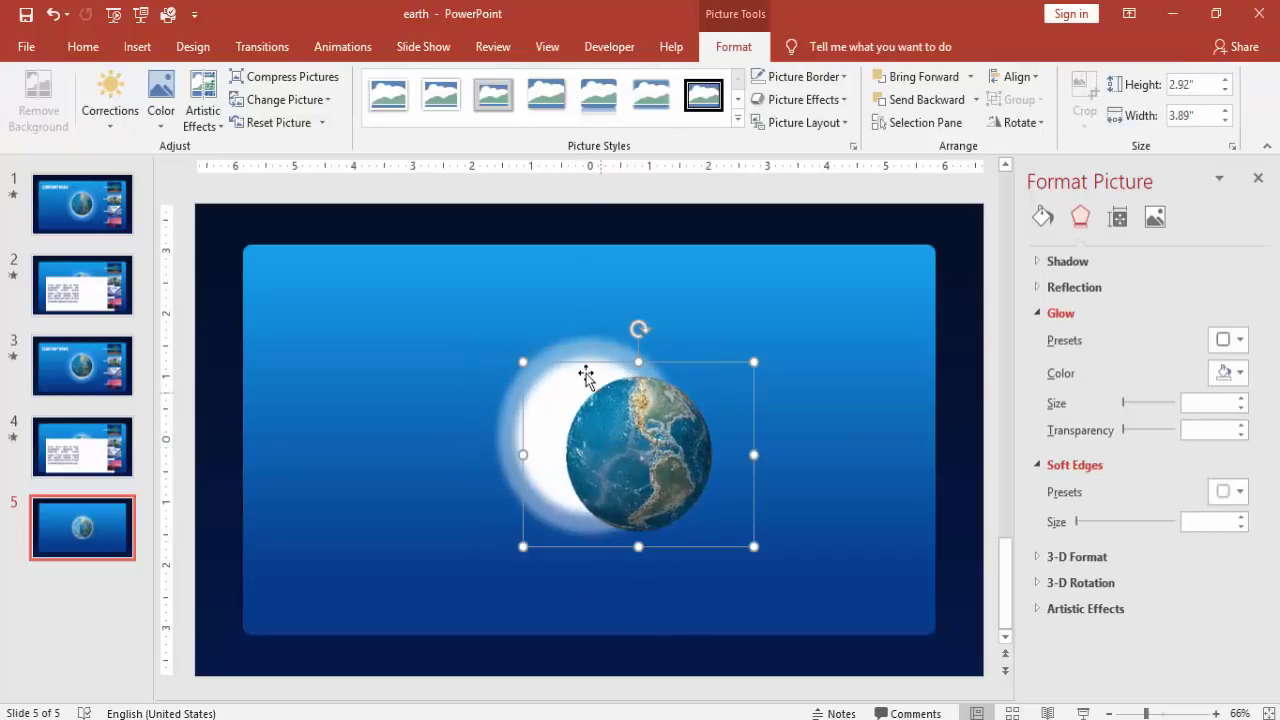
{"action": "left_click", "coordinate": [600, 352]}
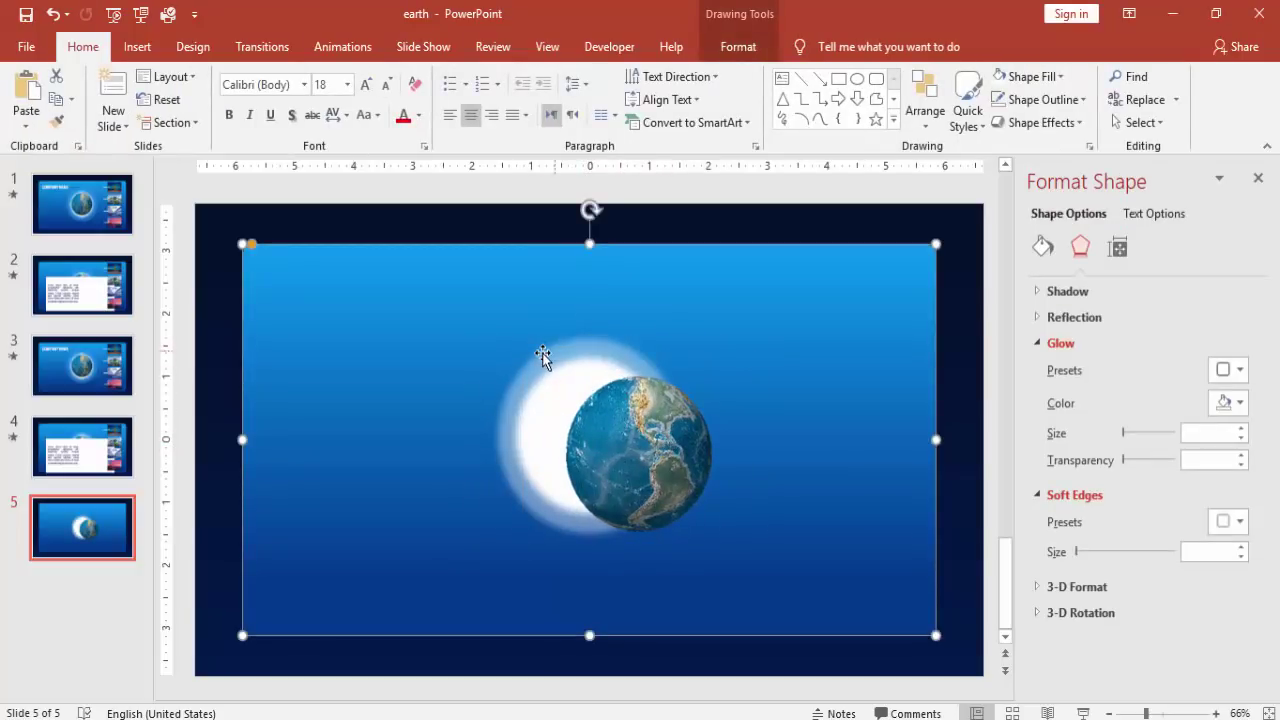
Step: Enlarge the glow slightly and reposition the earth so it sits centred on the halo
{"action": "left_click", "coordinate": [562, 375]}
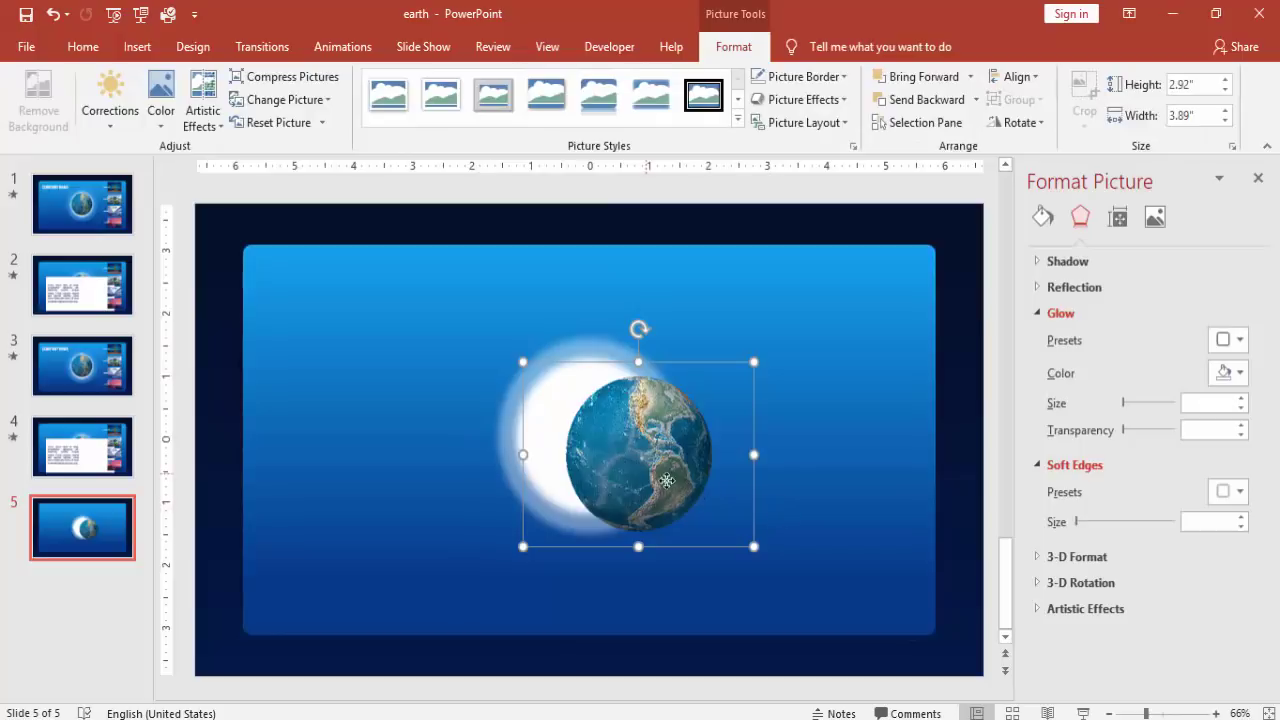
{"action": "left_click_drag", "start_coordinate": [660, 485], "coordinate": [742, 497]}
{"action": "left_click", "coordinate": [535, 416]}
{"action": "left_click_drag", "start_coordinate": [670, 347], "coordinate": [683, 343]}
{"action": "left_click", "coordinate": [733, 457]}
{"action": "left_click_drag", "start_coordinate": [750, 462], "coordinate": [624, 429]}
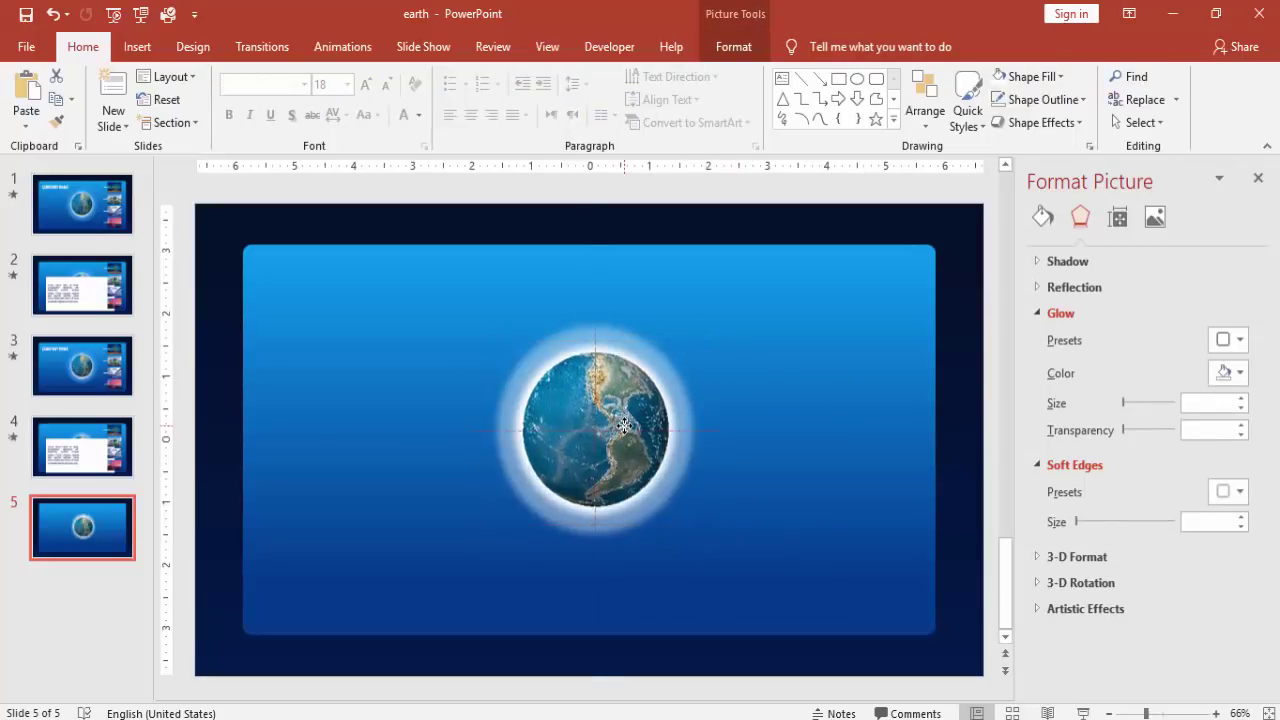
{"action": "left_click", "coordinate": [668, 393]}
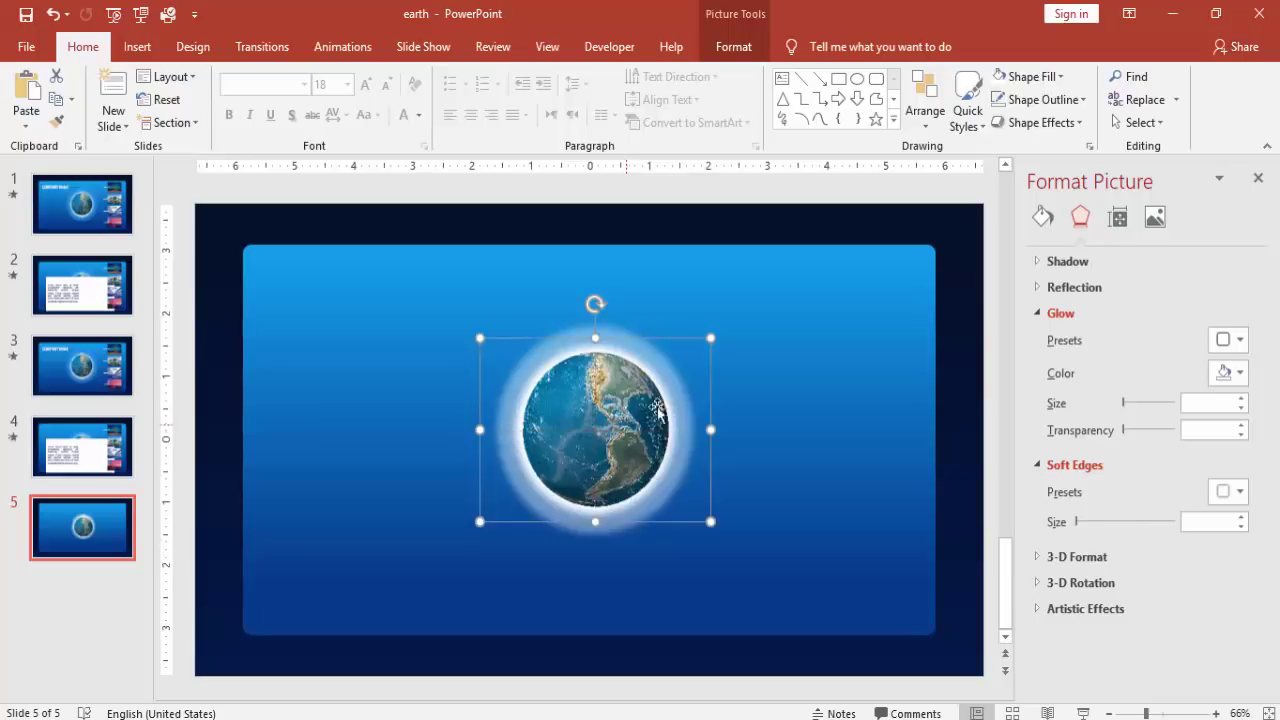
{"action": "left_click", "coordinate": [693, 206]}
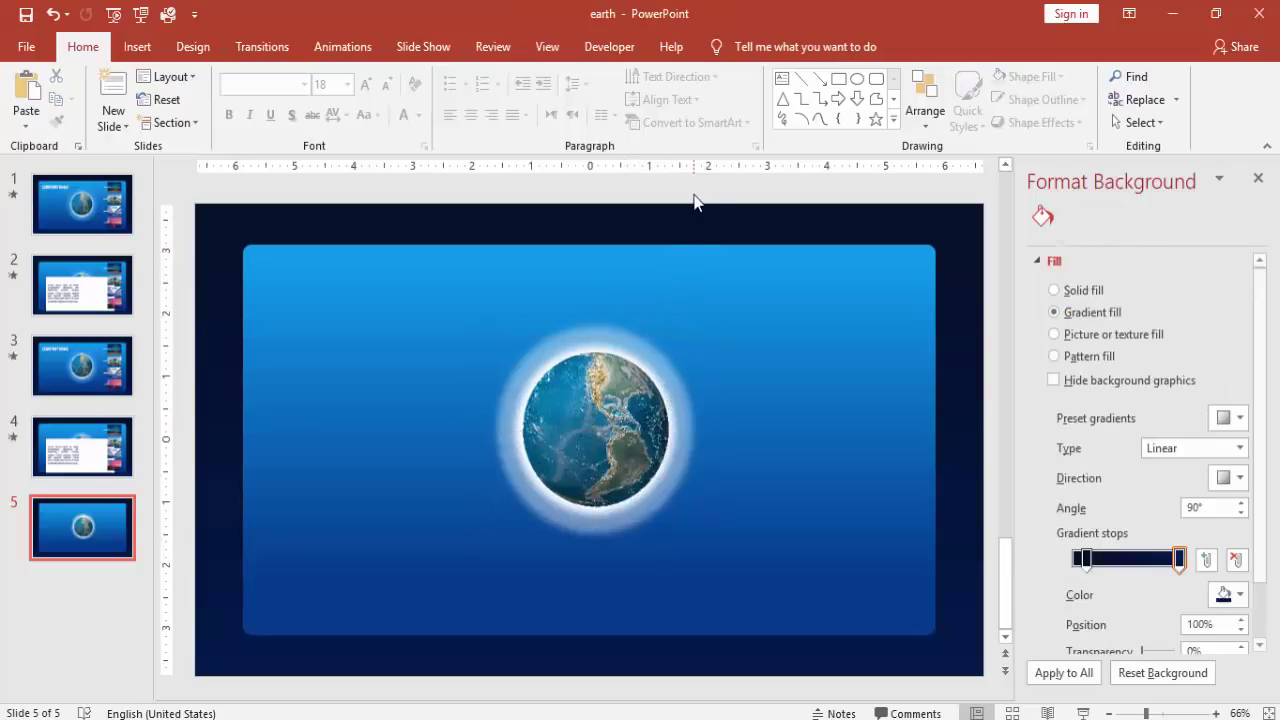
{"action": "left_click", "coordinate": [137, 46]}
Step: Draw a borderless 1.24" by 1.83" rectangle at the panel's upper right with a texture fill
{"action": "left_click", "coordinate": [342, 132]}
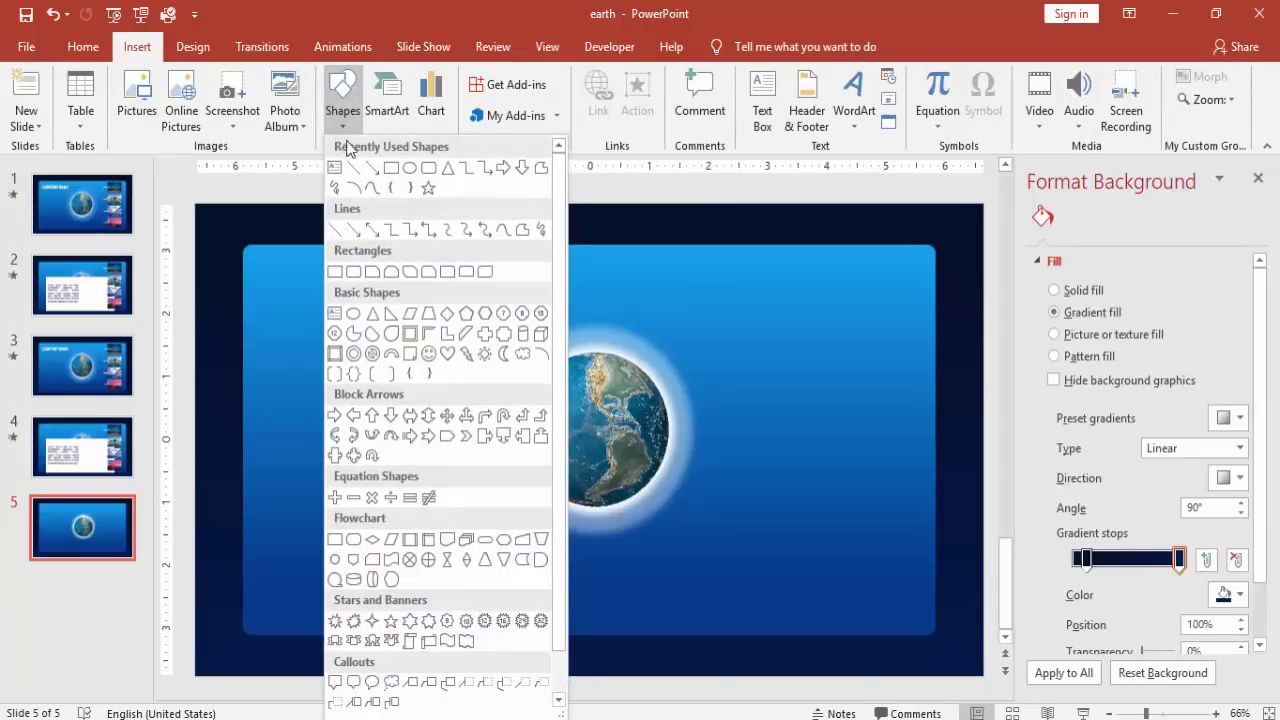
{"action": "left_click", "coordinate": [336, 272]}
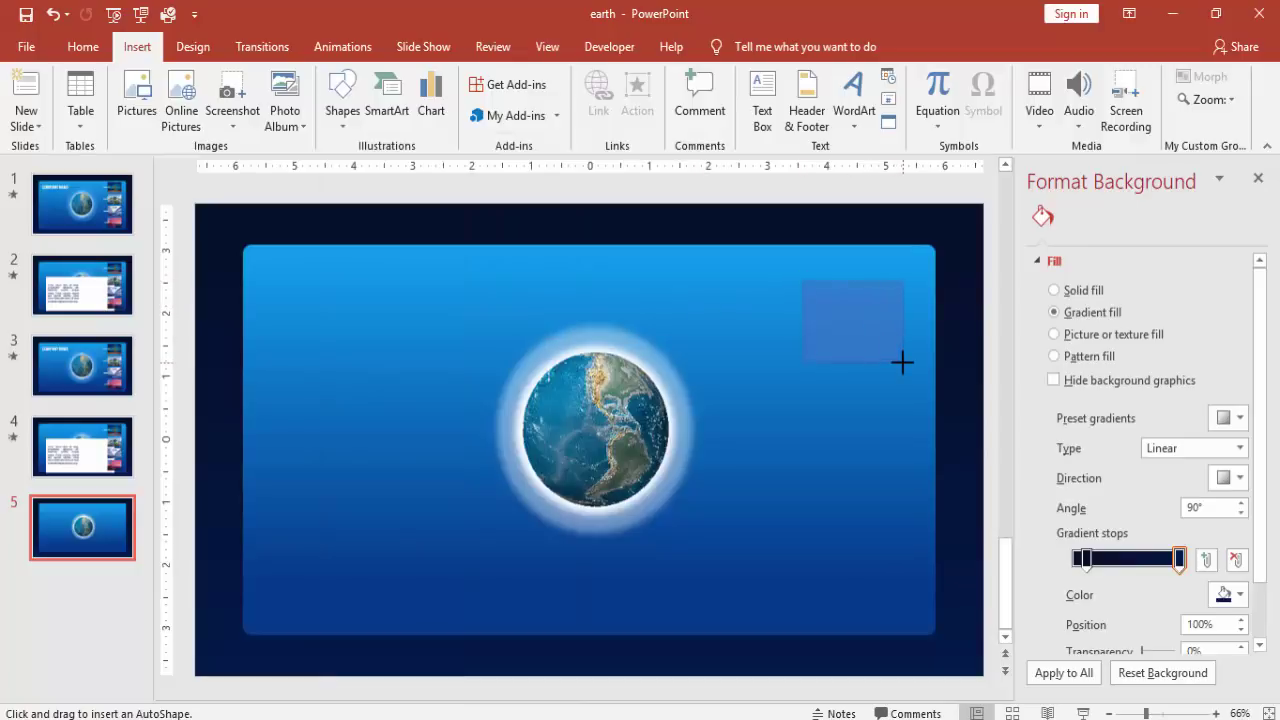
{"action": "left_click_drag", "start_coordinate": [909, 357], "coordinate": [859, 327]}
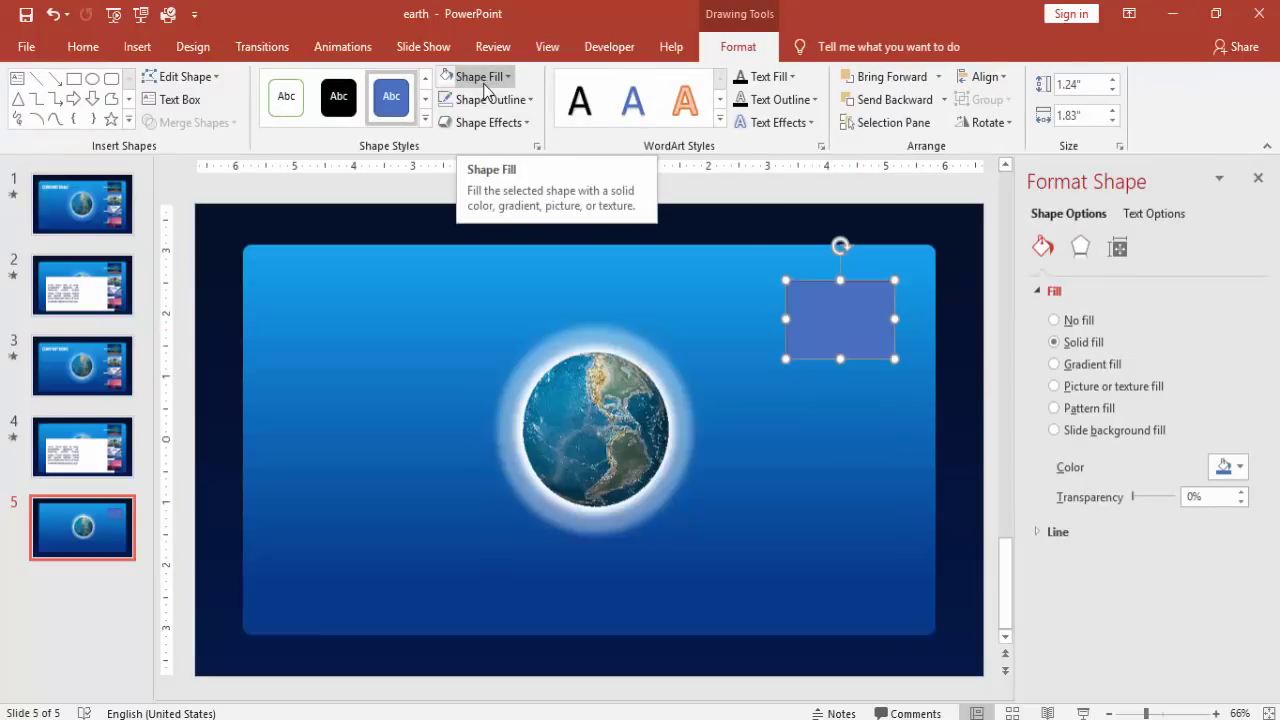
{"action": "left_click", "coordinate": [452, 82]}
{"action": "left_click", "coordinate": [490, 99]}
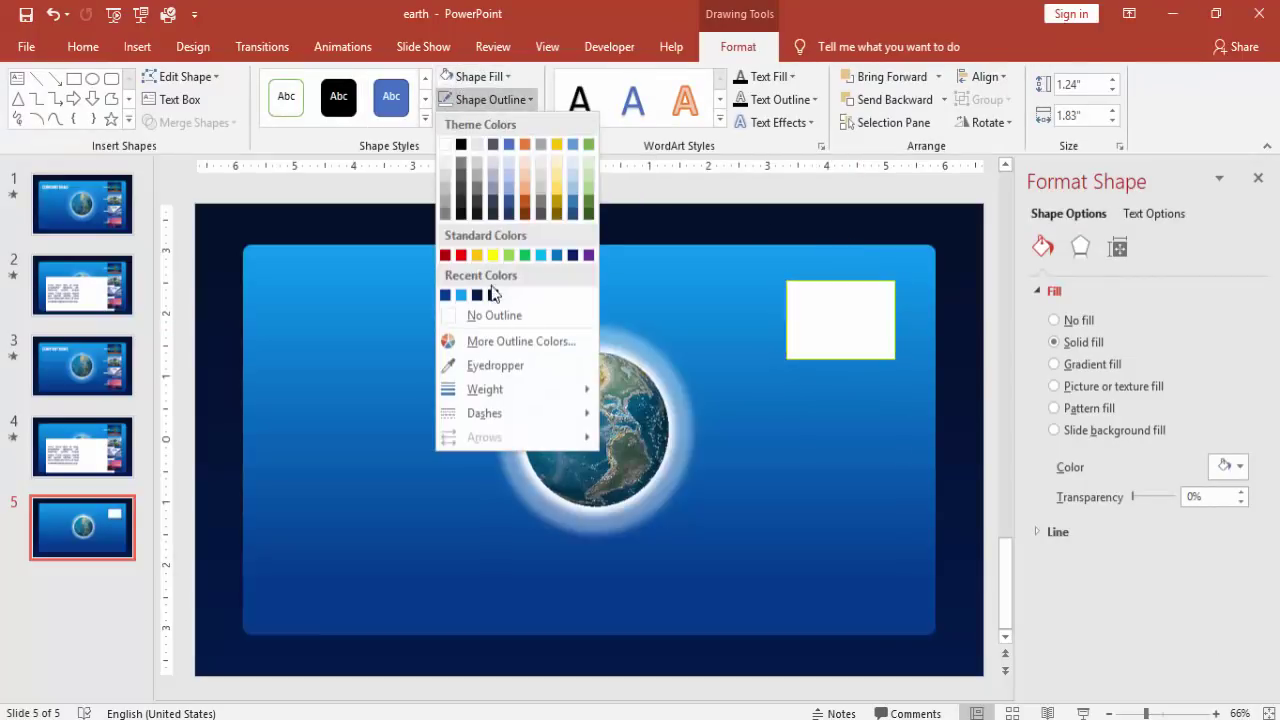
{"action": "left_click", "coordinate": [493, 315]}
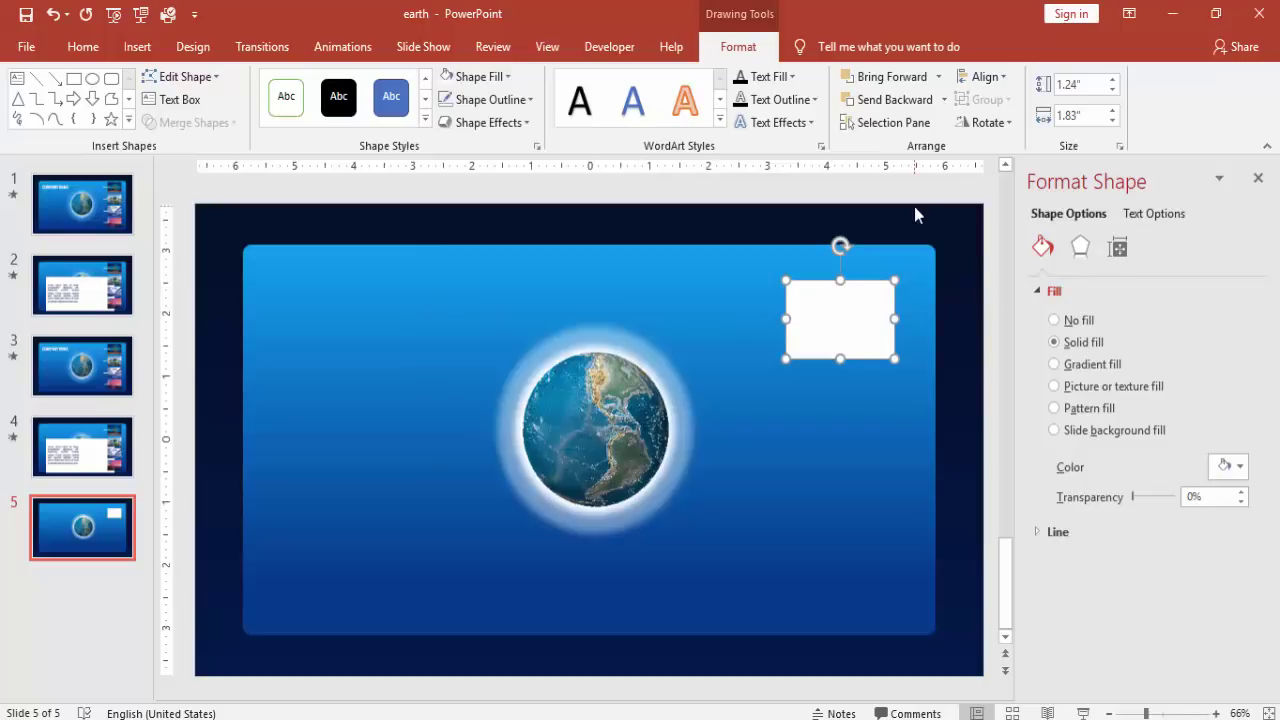
{"action": "left_click", "coordinate": [1097, 390]}
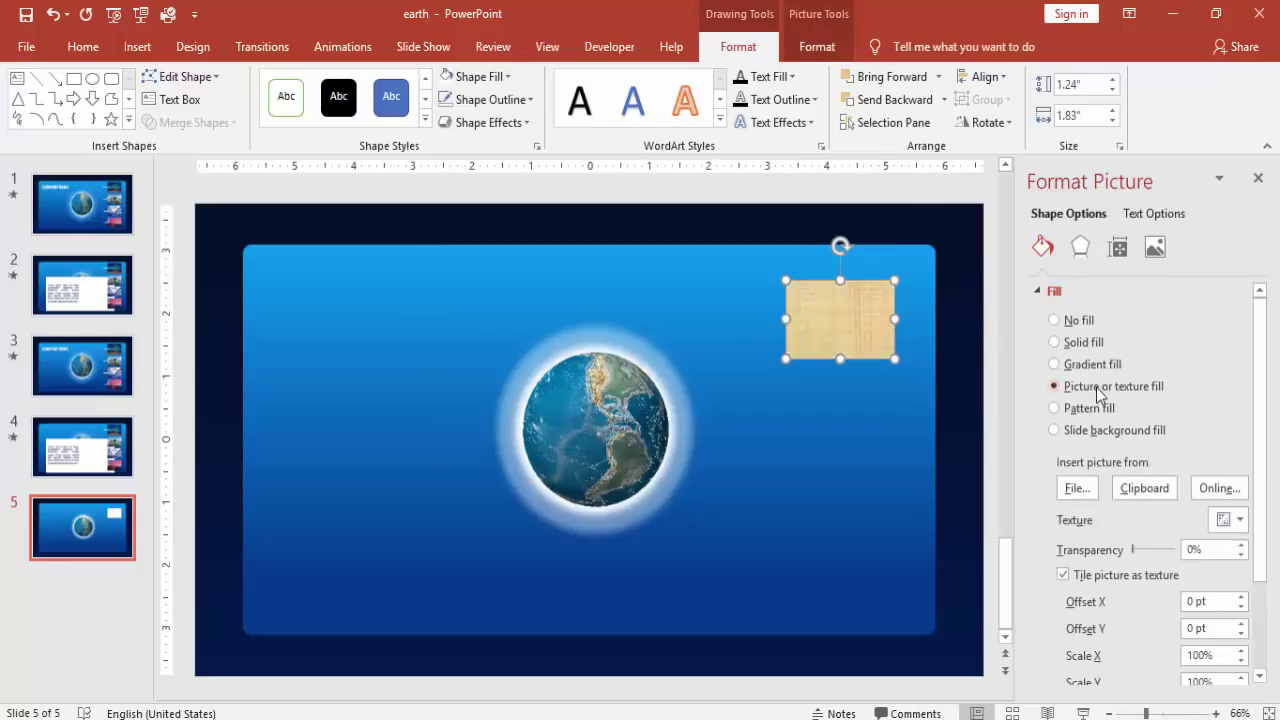
Step: Replace the rectangle's texture with the 'building bottom view5' photo
{"action": "left_click", "coordinate": [1077, 488]}
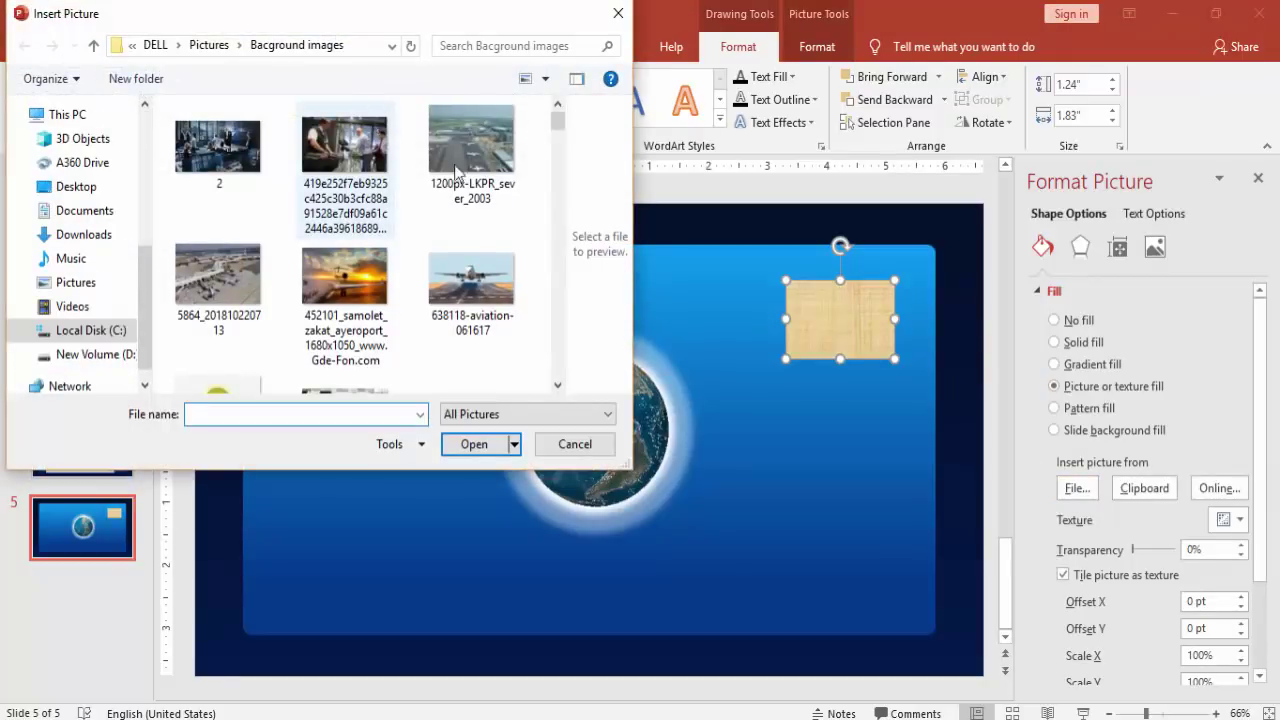
{"action": "left_click_drag", "start_coordinate": [558, 125], "coordinate": [562, 188]}
{"action": "scroll", "coordinate": [561, 190], "scroll_direction": "down", "scroll_amount": 3}
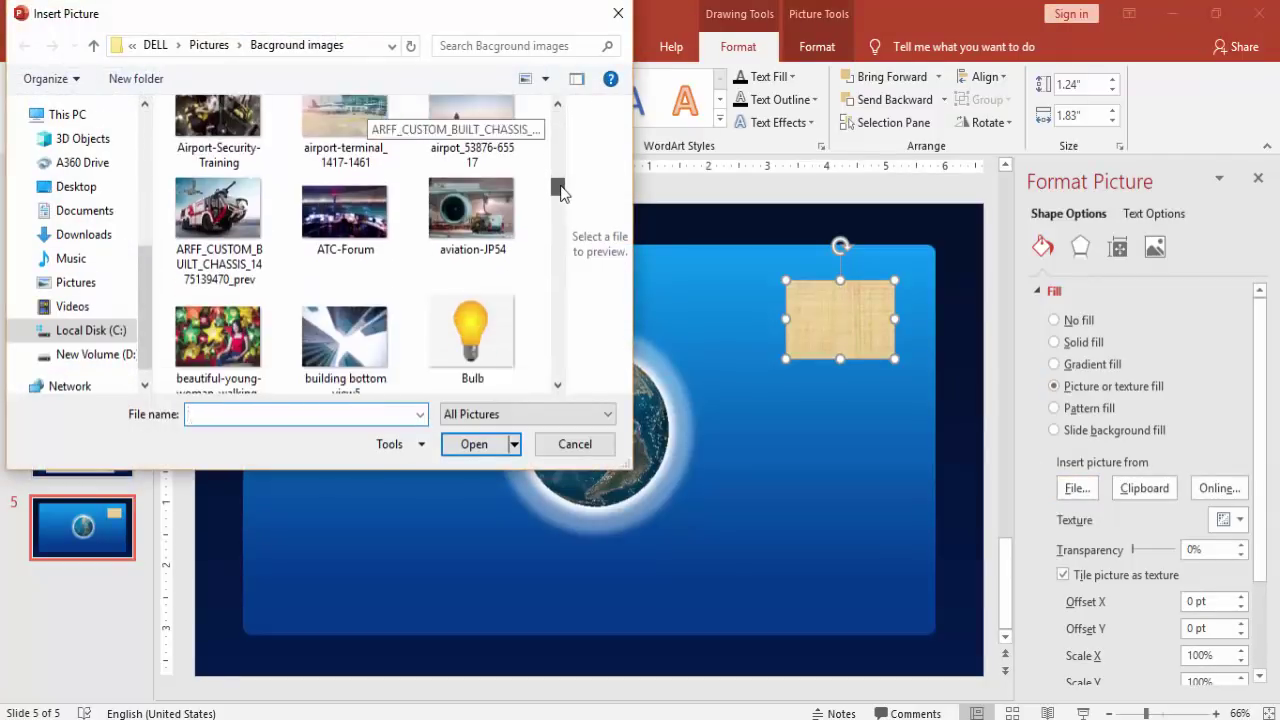
{"action": "left_click", "coordinate": [345, 250]}
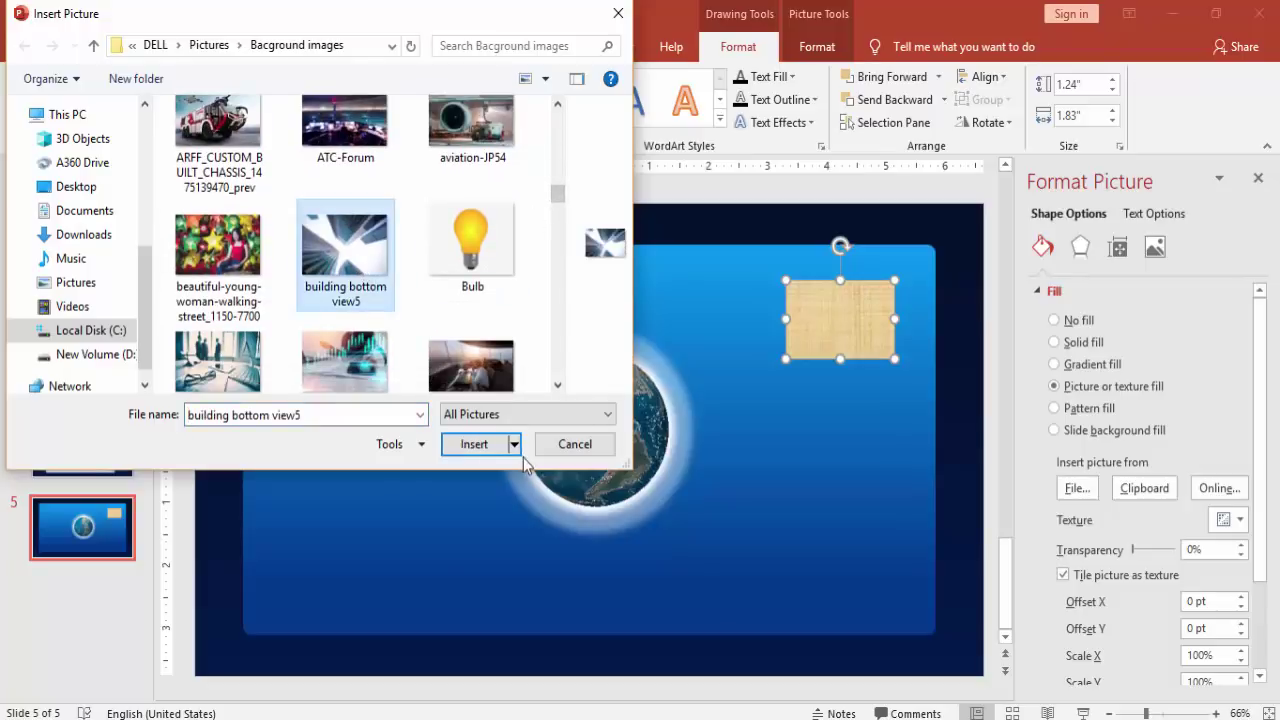
{"action": "left_click", "coordinate": [468, 444]}
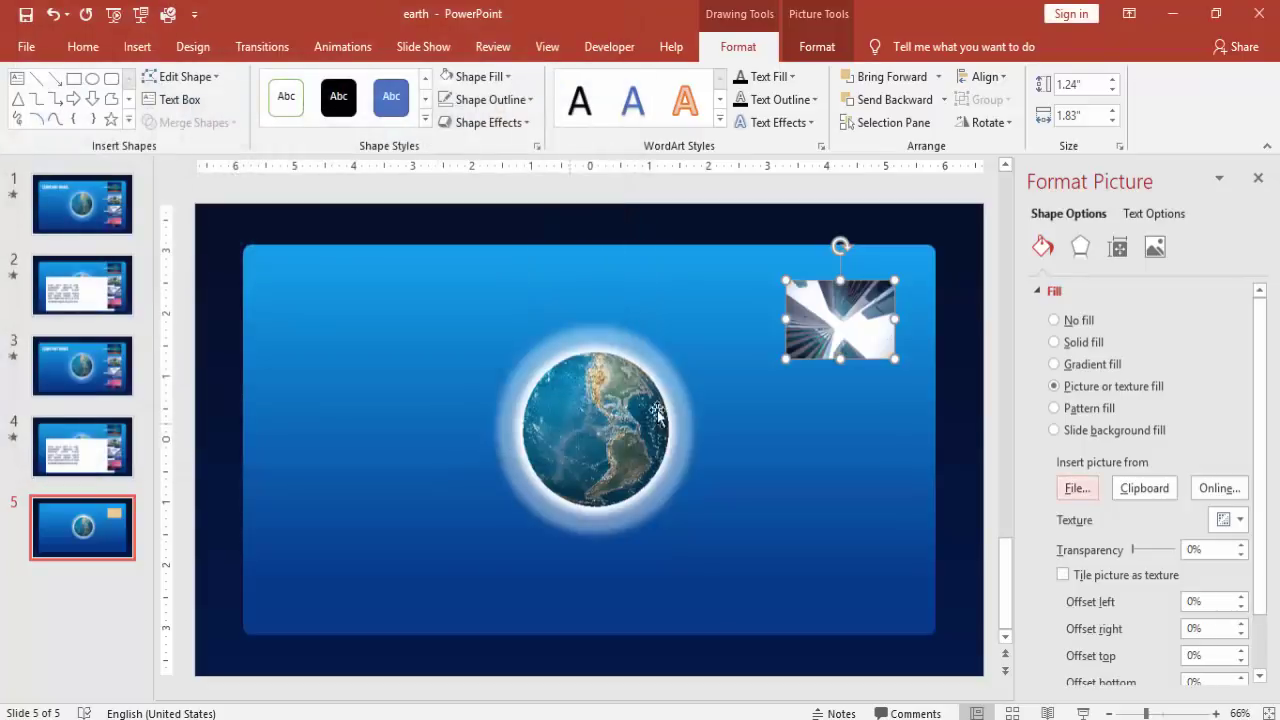
{"action": "left_click", "coordinate": [930, 212]}
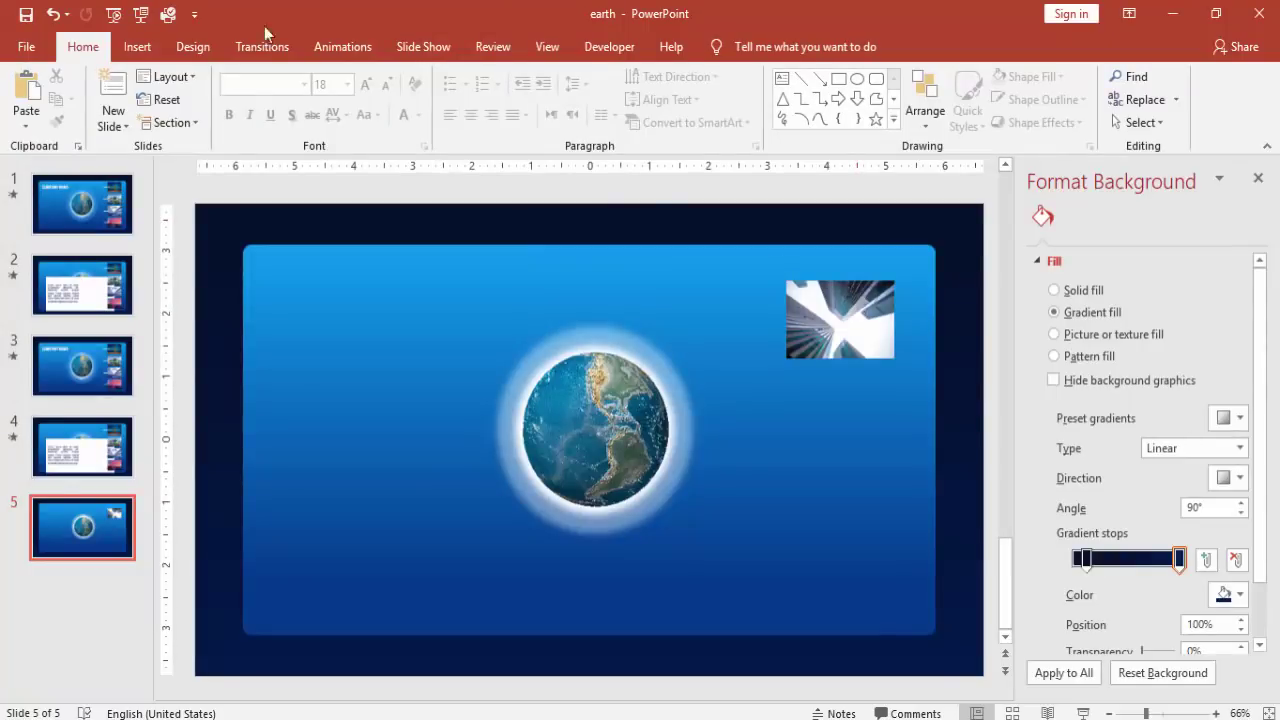
Step: Add an 'About Us' text box and place it beside the building picture
{"action": "left_click", "coordinate": [137, 46]}
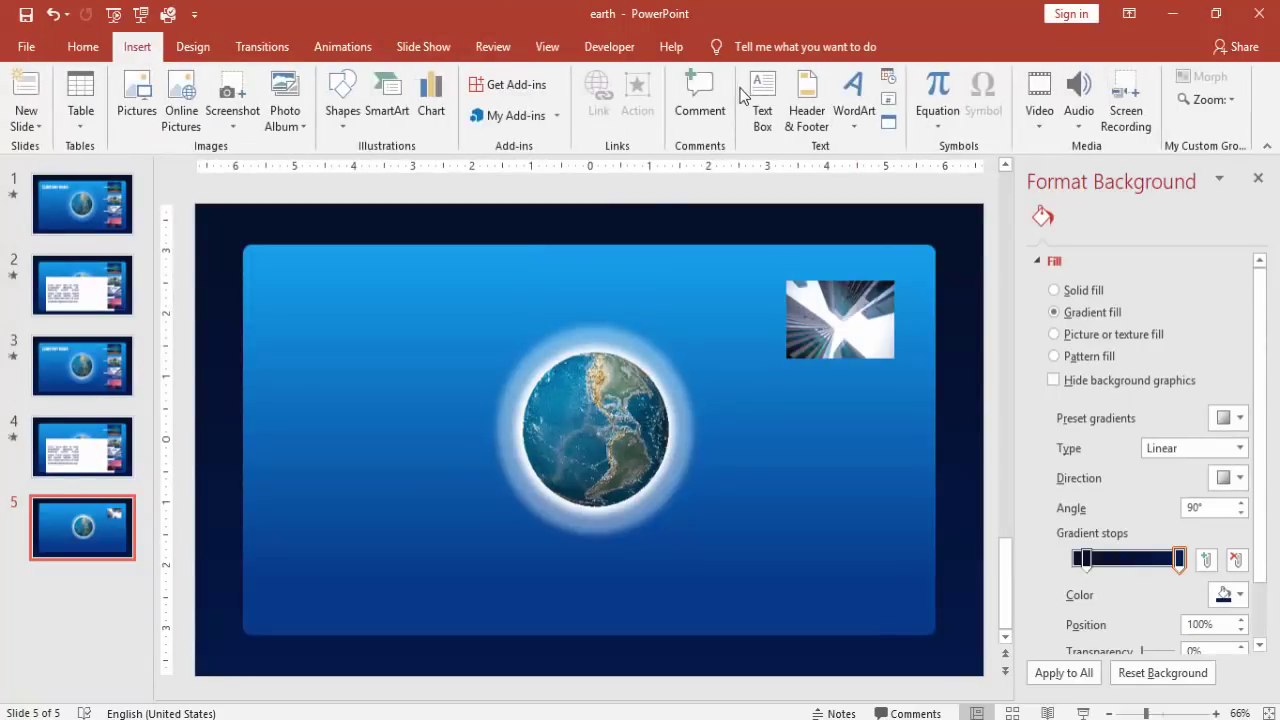
{"action": "left_click", "coordinate": [761, 104]}
{"action": "left_click_drag", "start_coordinate": [699, 281], "coordinate": [786, 323]}
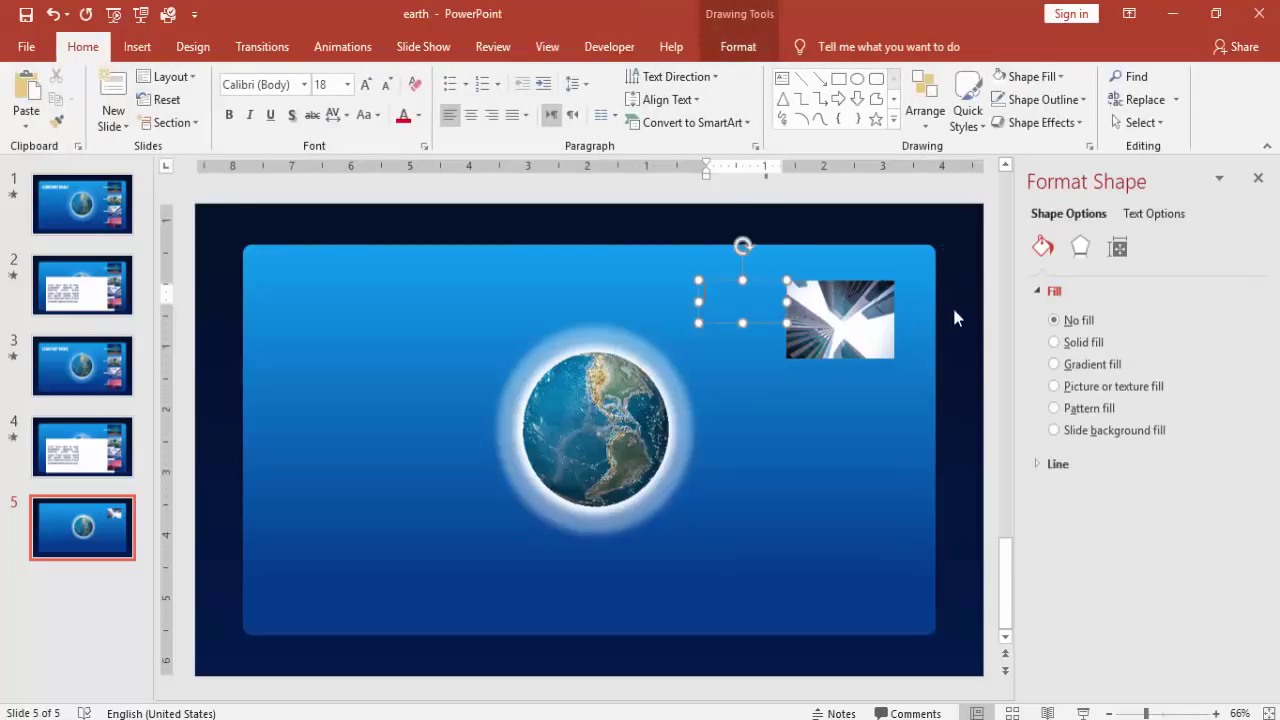
{"action": "type", "text": "About Us"}
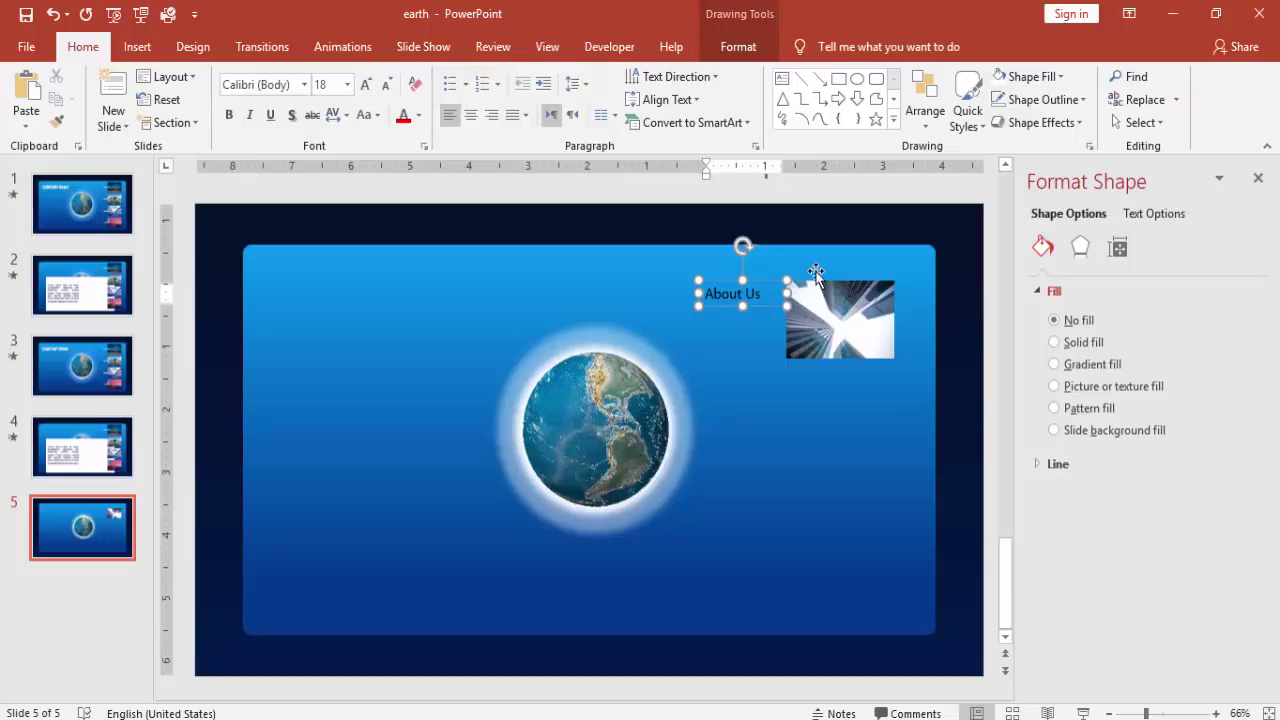
{"action": "left_click_drag", "start_coordinate": [766, 279], "coordinate": [803, 307]}
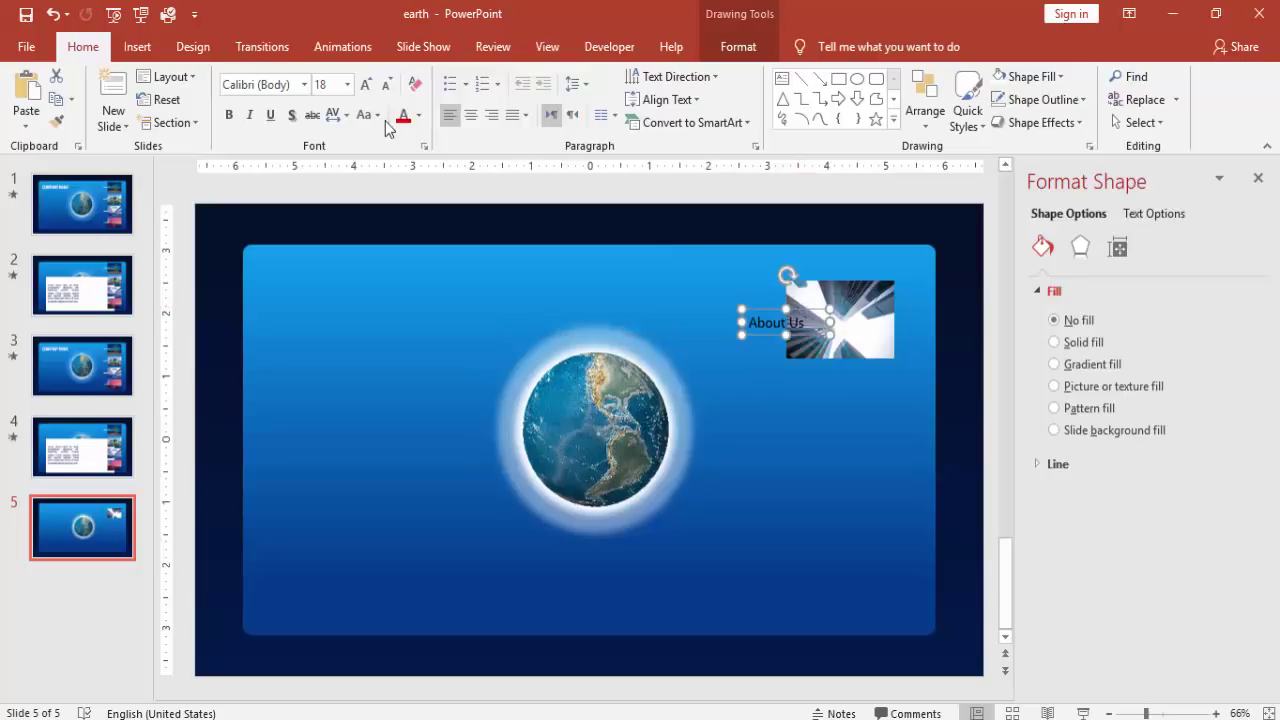
Step: Format the About Us label as bold white Oswald
{"action": "left_click", "coordinate": [258, 84]}
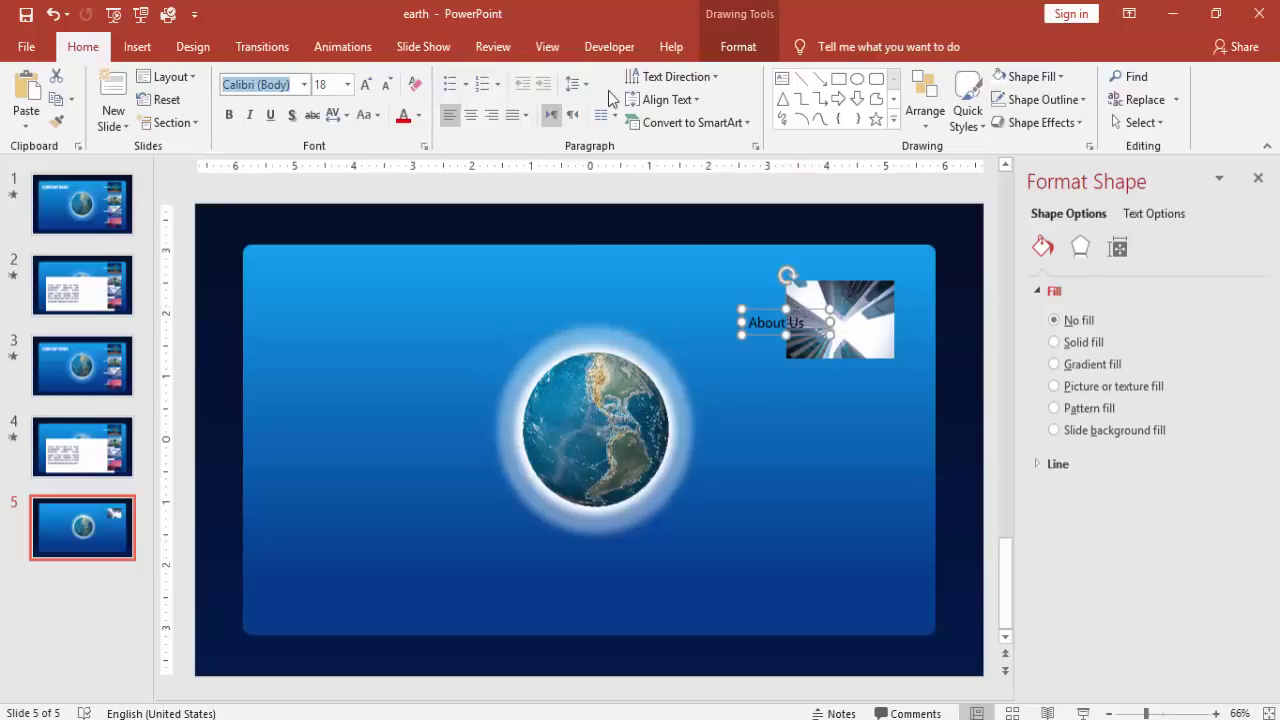
{"action": "type", "text": "Oswald"}
{"action": "key", "text": "Return"}
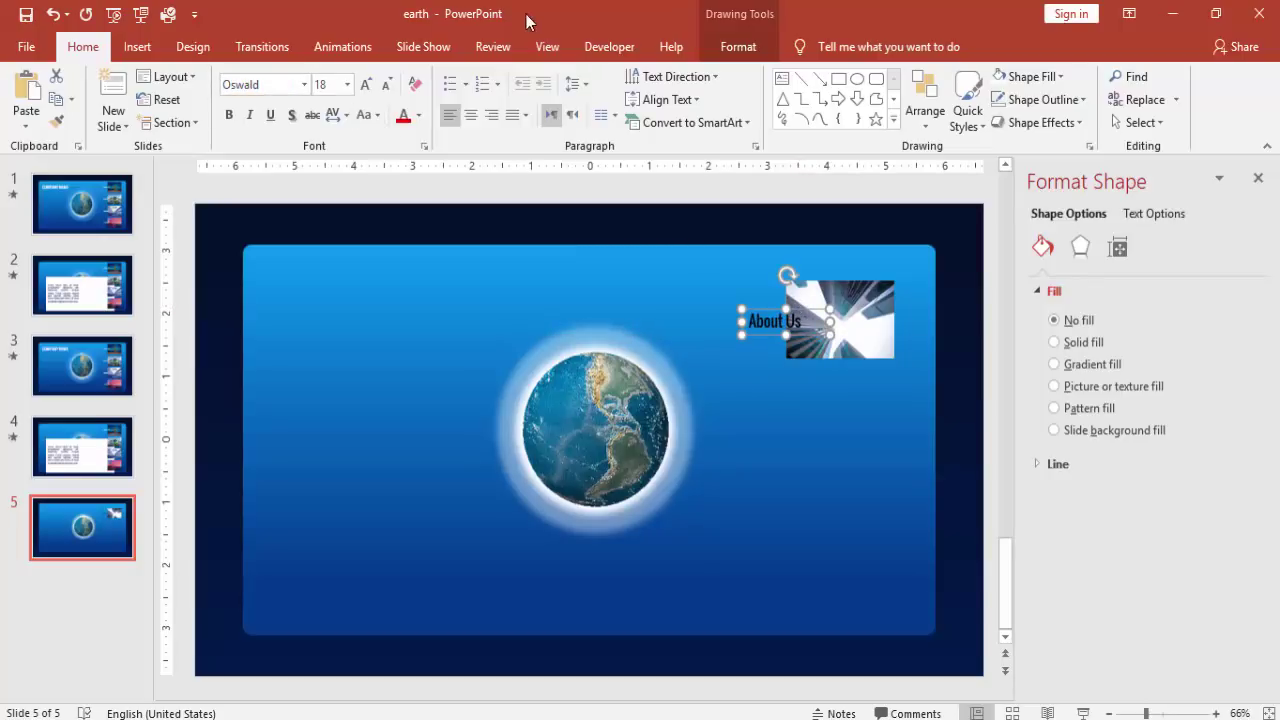
{"action": "left_click", "coordinate": [226, 120]}
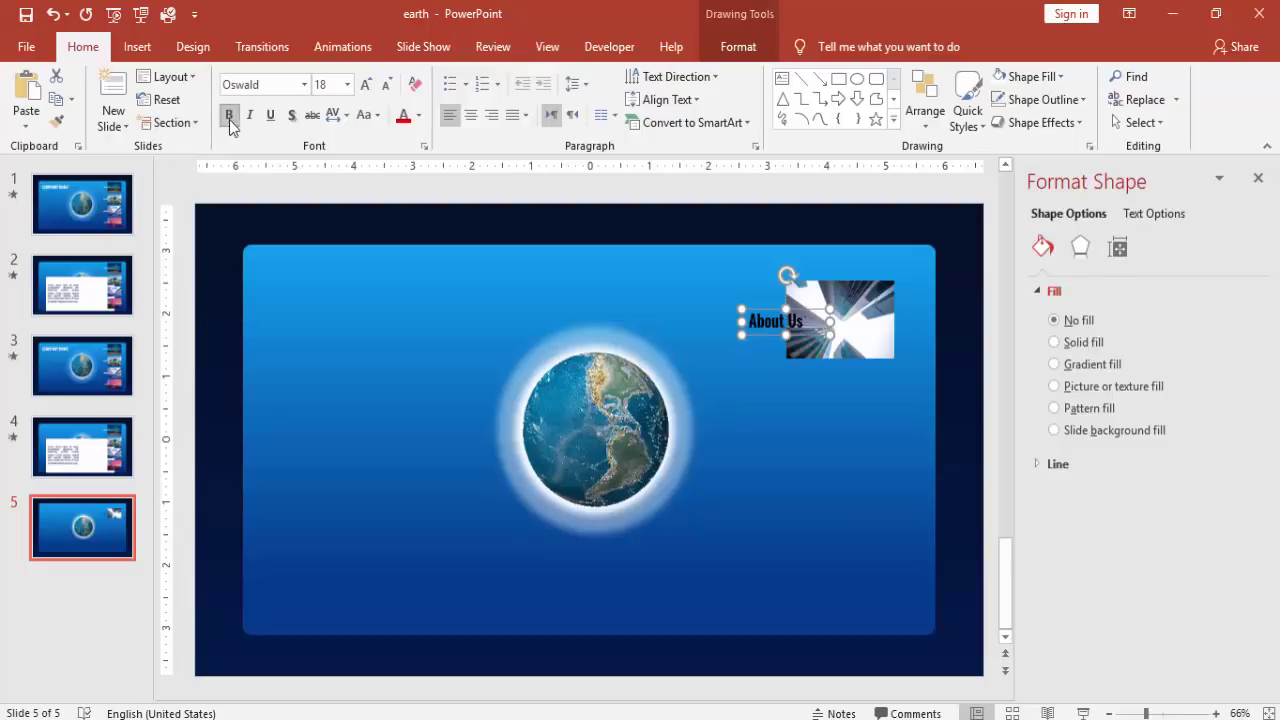
{"action": "left_click", "coordinate": [418, 114]}
{"action": "left_click", "coordinate": [403, 161]}
Step: Group the label with the building photo and duplicate the group into a column of four
{"action": "left_click", "coordinate": [873, 298], "text": "shift"}
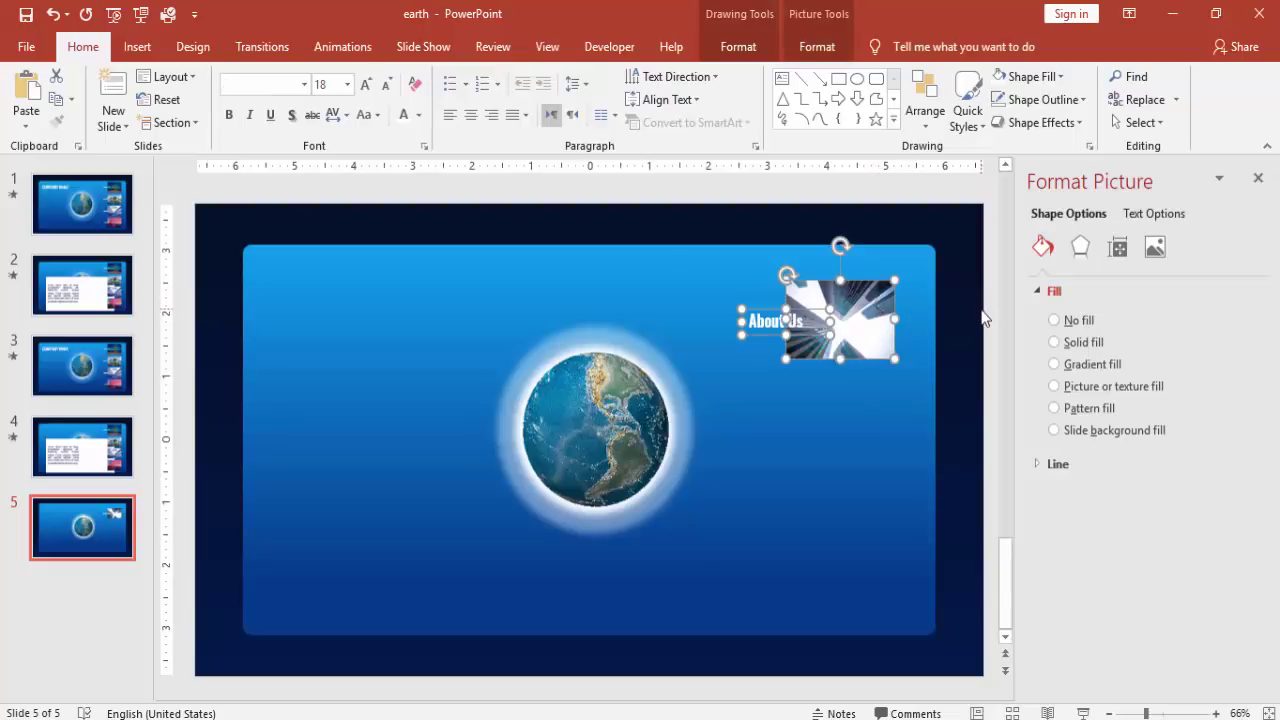
{"action": "key", "text": "ctrl+g"}
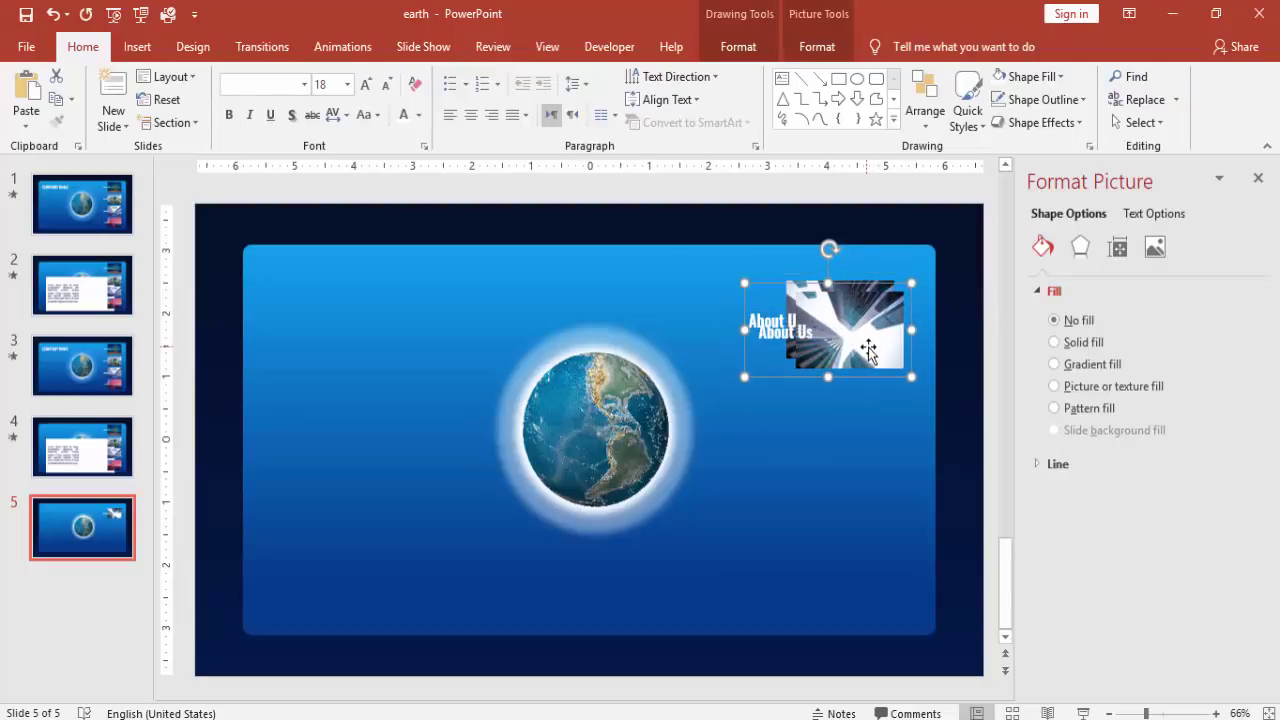
{"action": "left_click_drag", "start_coordinate": [857, 338], "coordinate": [853, 397]}
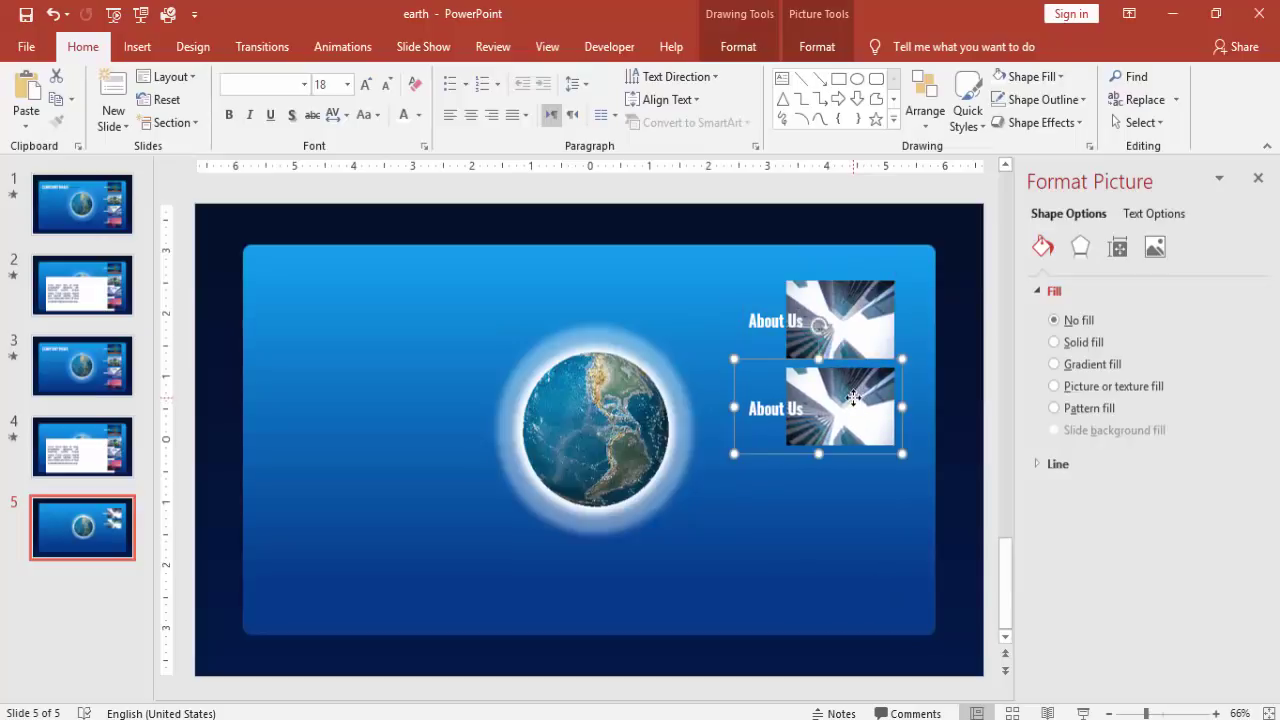
{"action": "key", "text": "ctrl+d"}
{"action": "key", "text": "ctrl+d"}
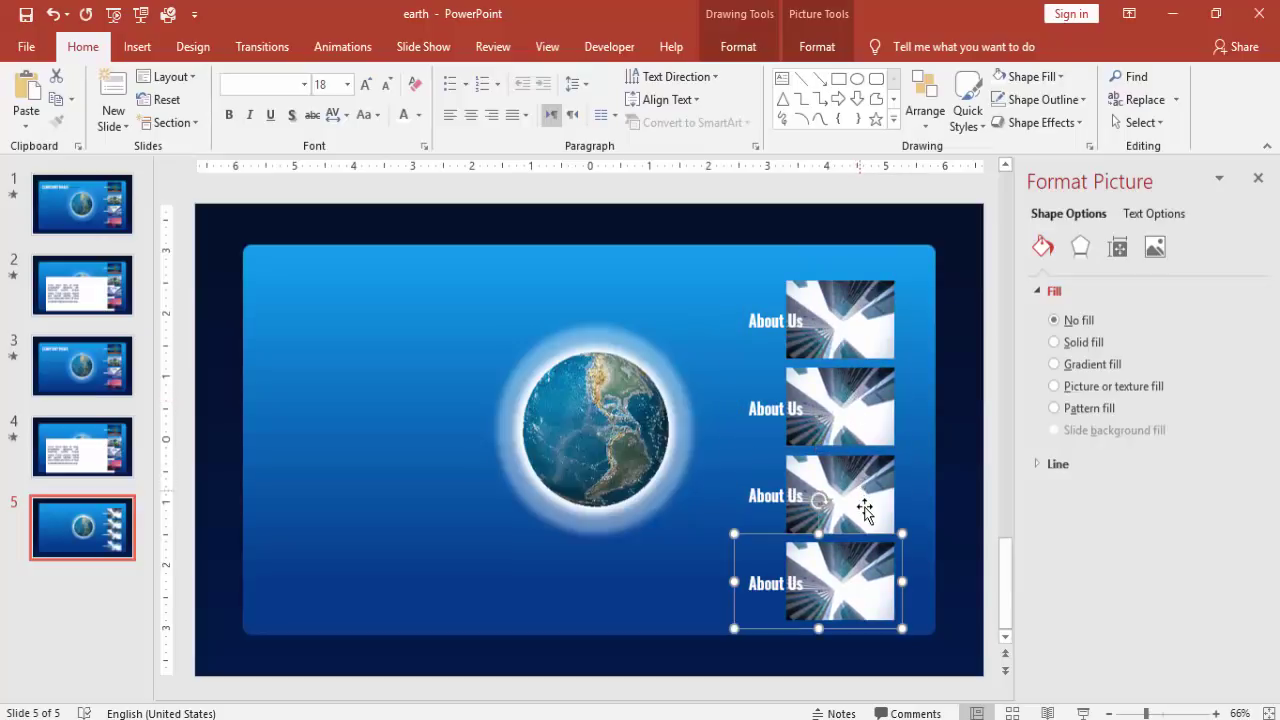